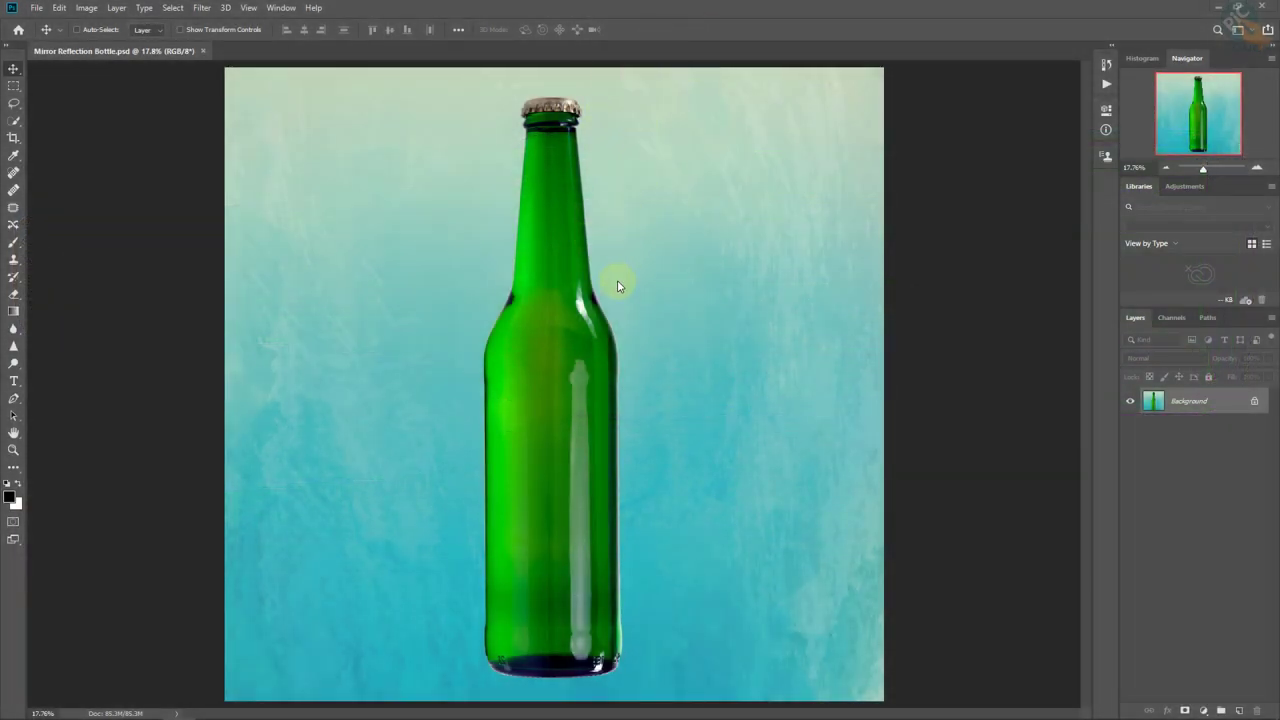
With the Pen tool in Path mode, anchor from the cap edge down the lip and neck.
click(17, 400)
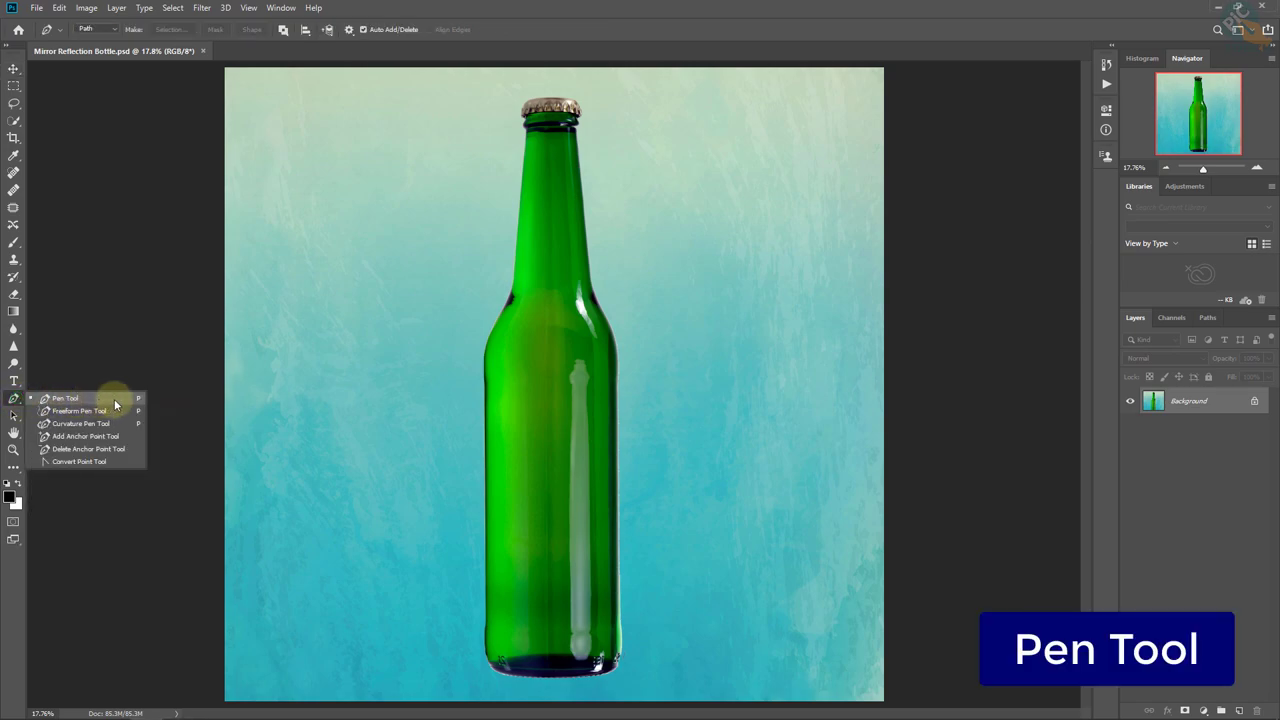
click(114, 399)
scroll(530, 110, up, 5)
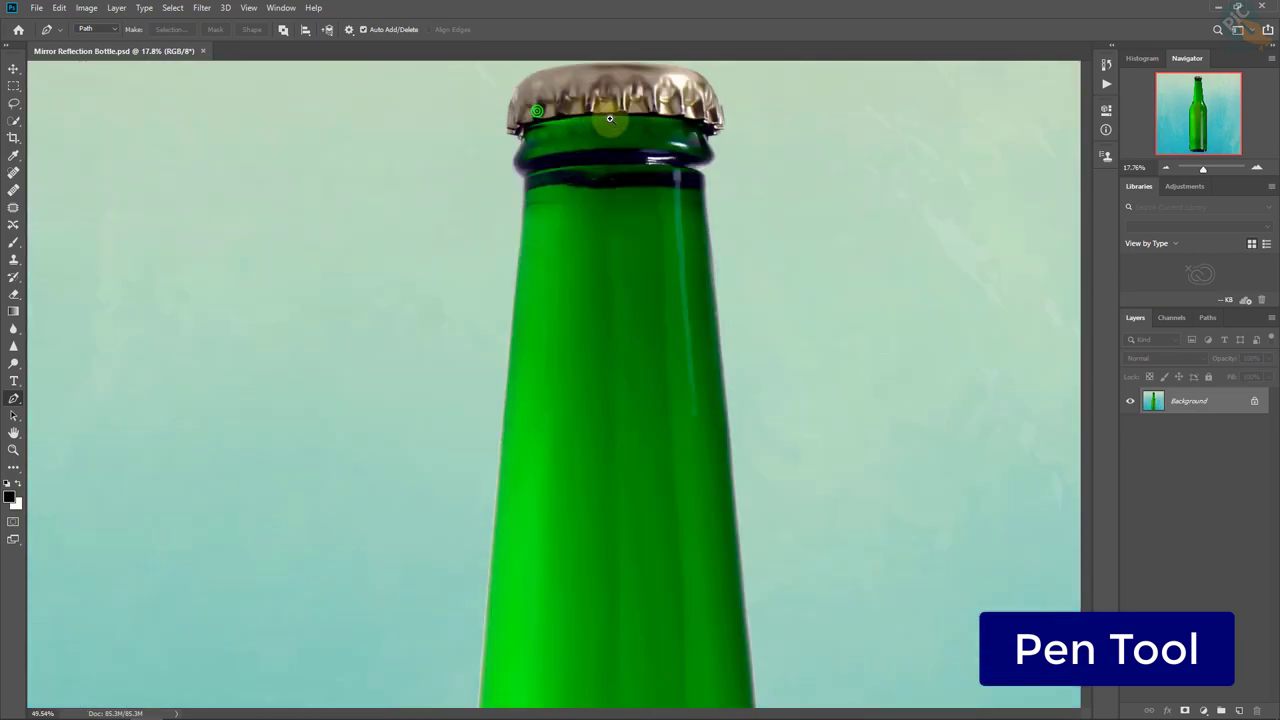
scroll(609, 118, up, 5)
scroll(700, 250, up, 5)
scroll(793, 316, up, 3)
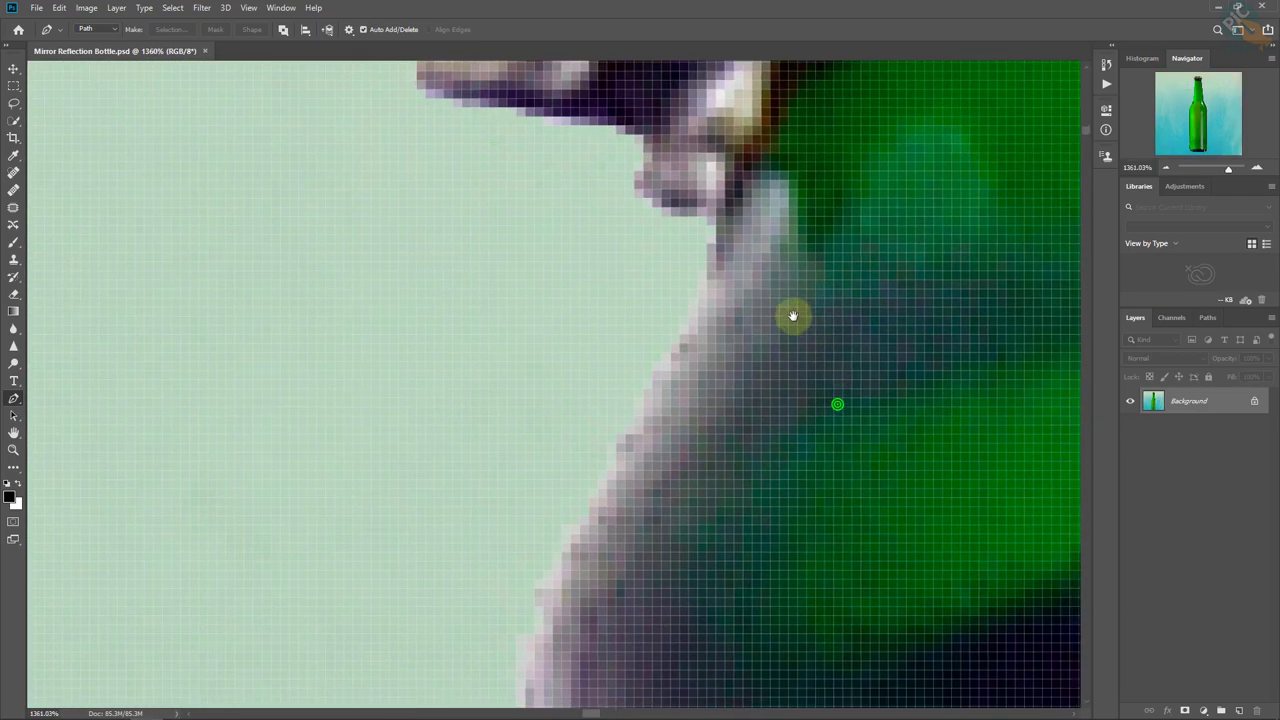
click(713, 224)
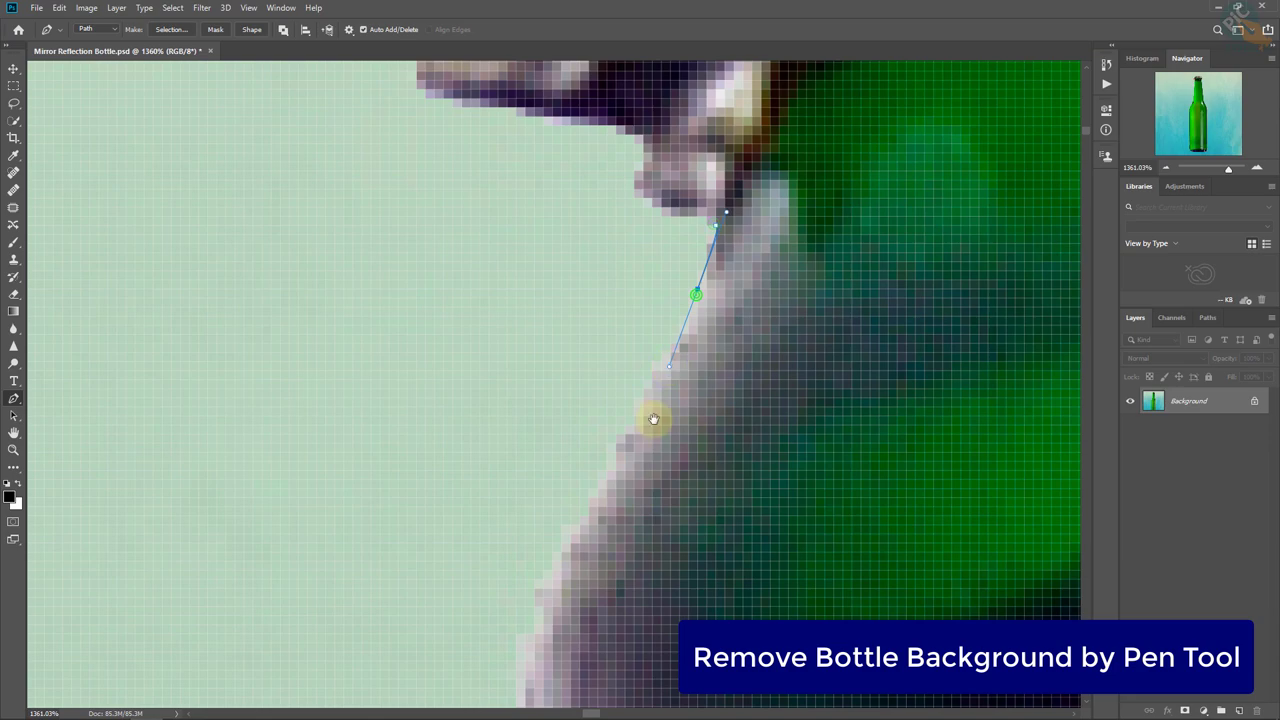
scroll(654, 420, down, 5)
drag(553, 330, 527, 440)
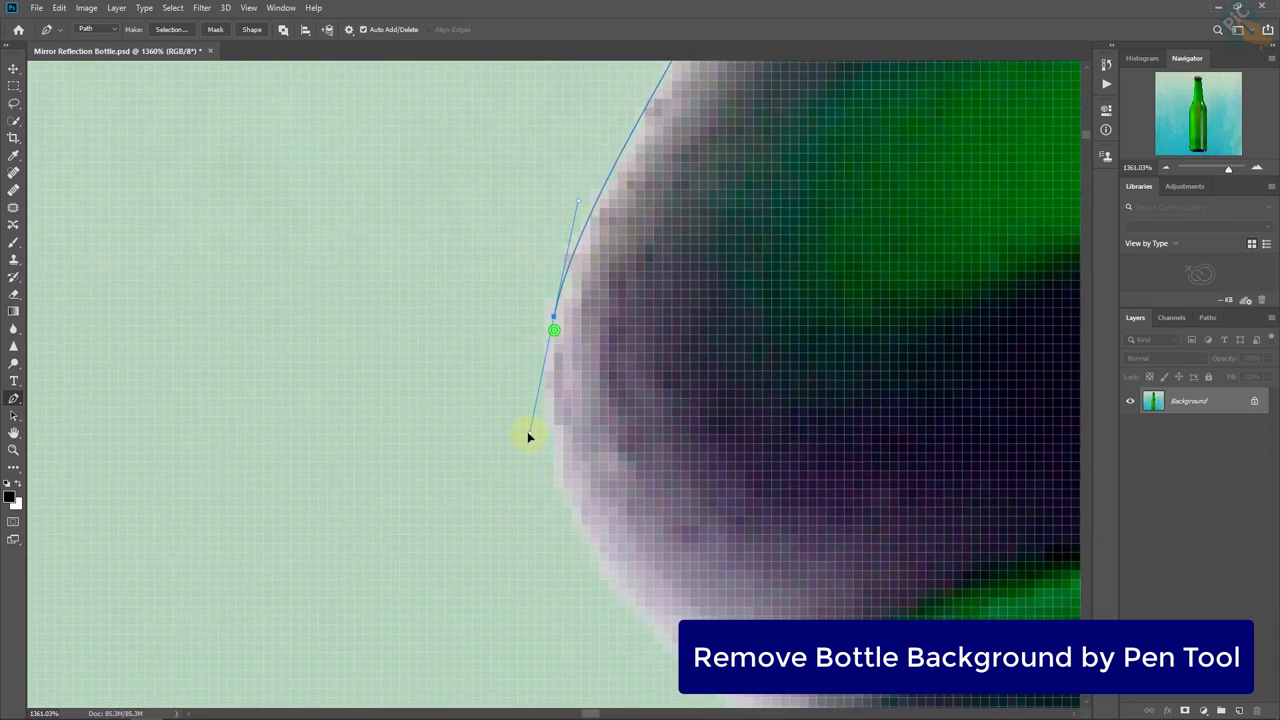
scroll(600, 420, down, 4)
scroll(490, 329, up, 2)
scroll(490, 329, up, 2)
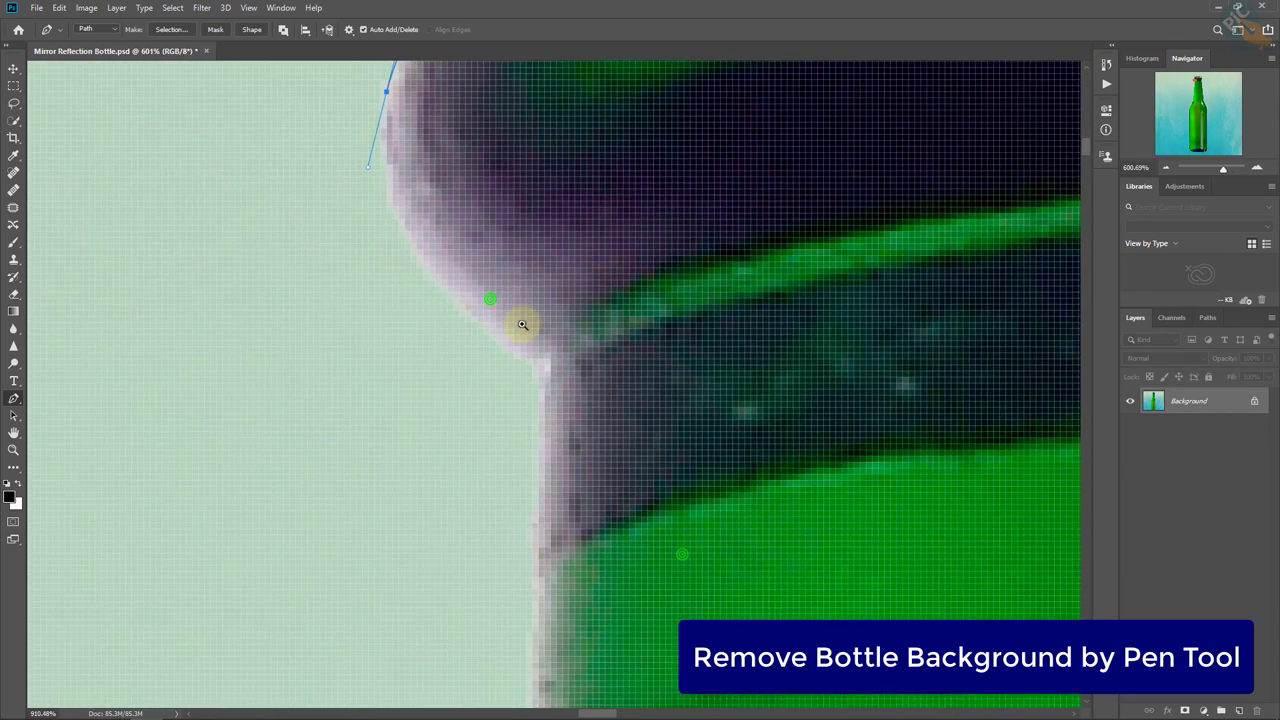
mouse_move(539, 371)
mouse_down()
mouse_move(693, 484)
mouse_move(535, 402)
mouse_up()
scroll(591, 331, down, 2)
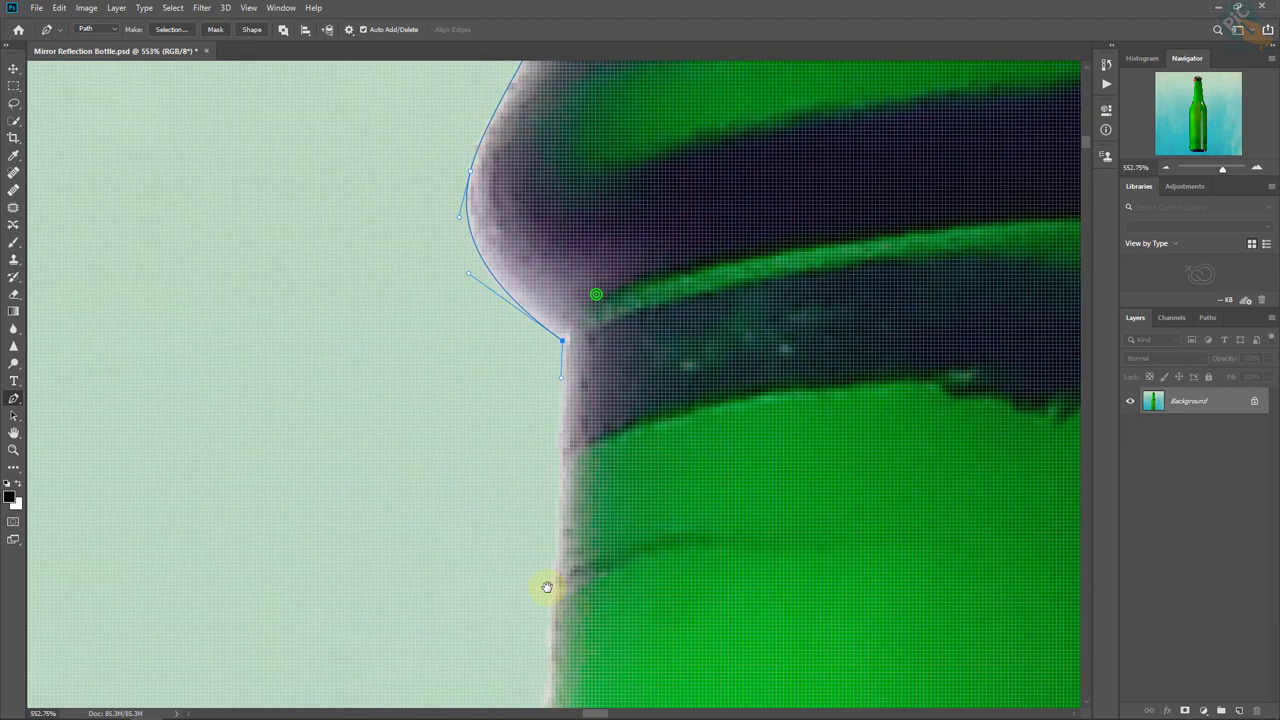
scroll(543, 586, down, 3)
click(535, 380)
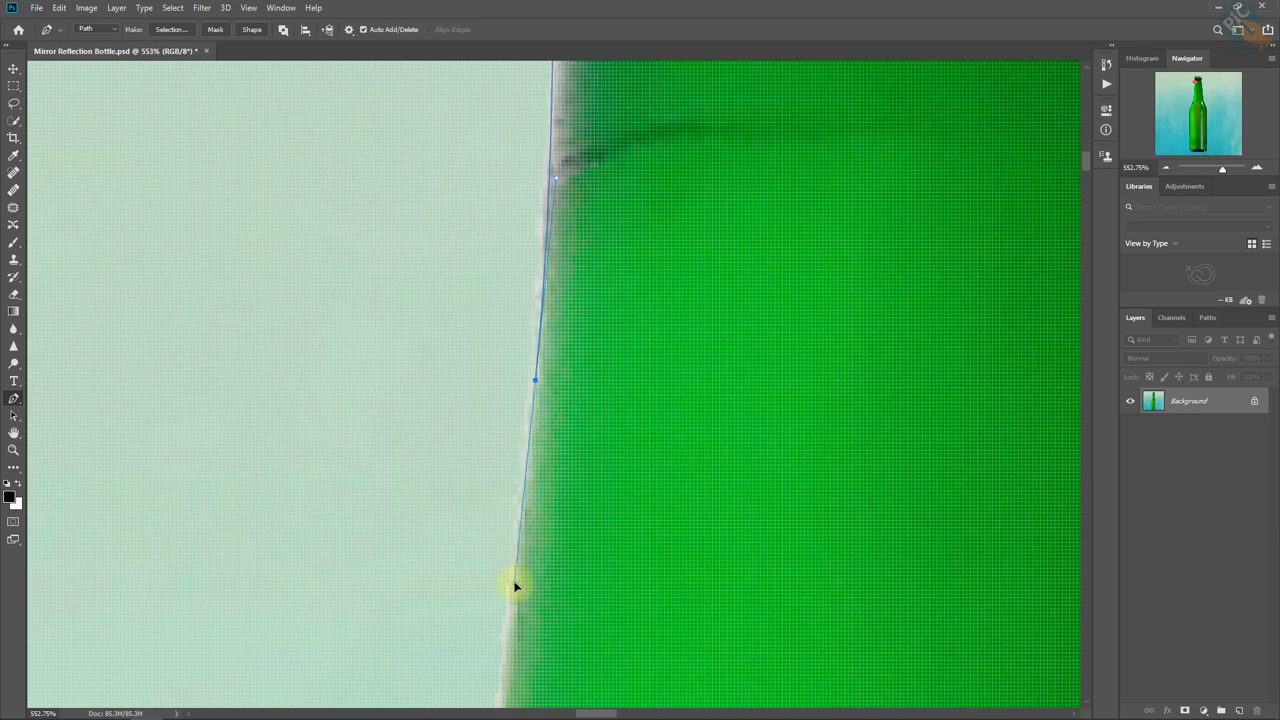
Continue the path with anchors down the bottle's straight side toward the base.
drag(608, 351, 503, 214)
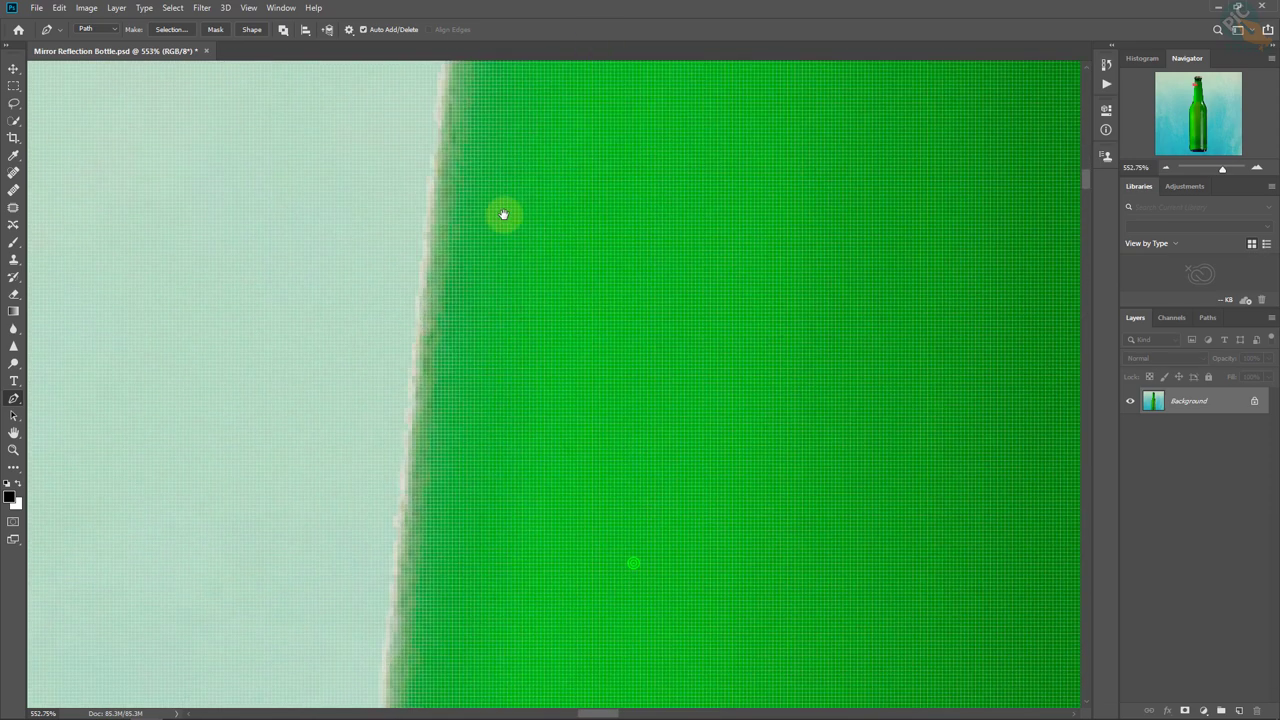
click(413, 430)
scroll(394, 614, down, 3)
drag(486, 657, 624, 577)
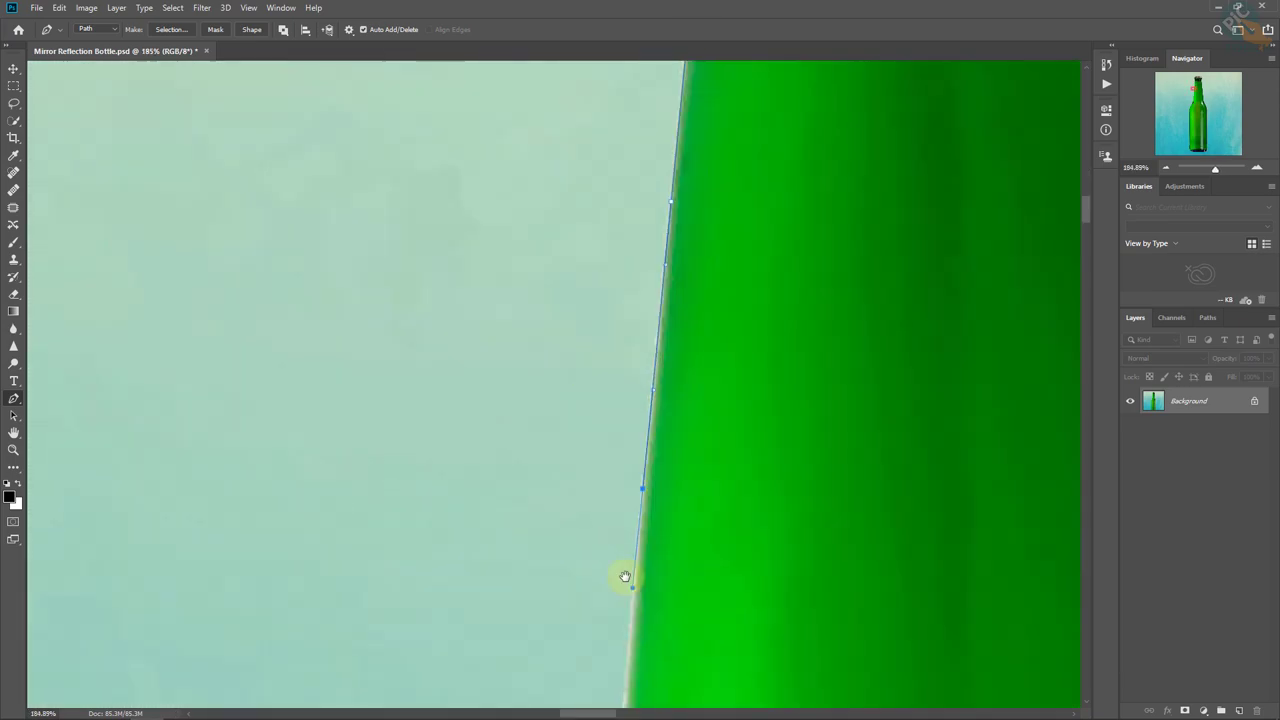
scroll(552, 511, up, 5)
scroll(600, 594, down, 3)
scroll(751, 457, up, 4)
scroll(565, 500, down, 2)
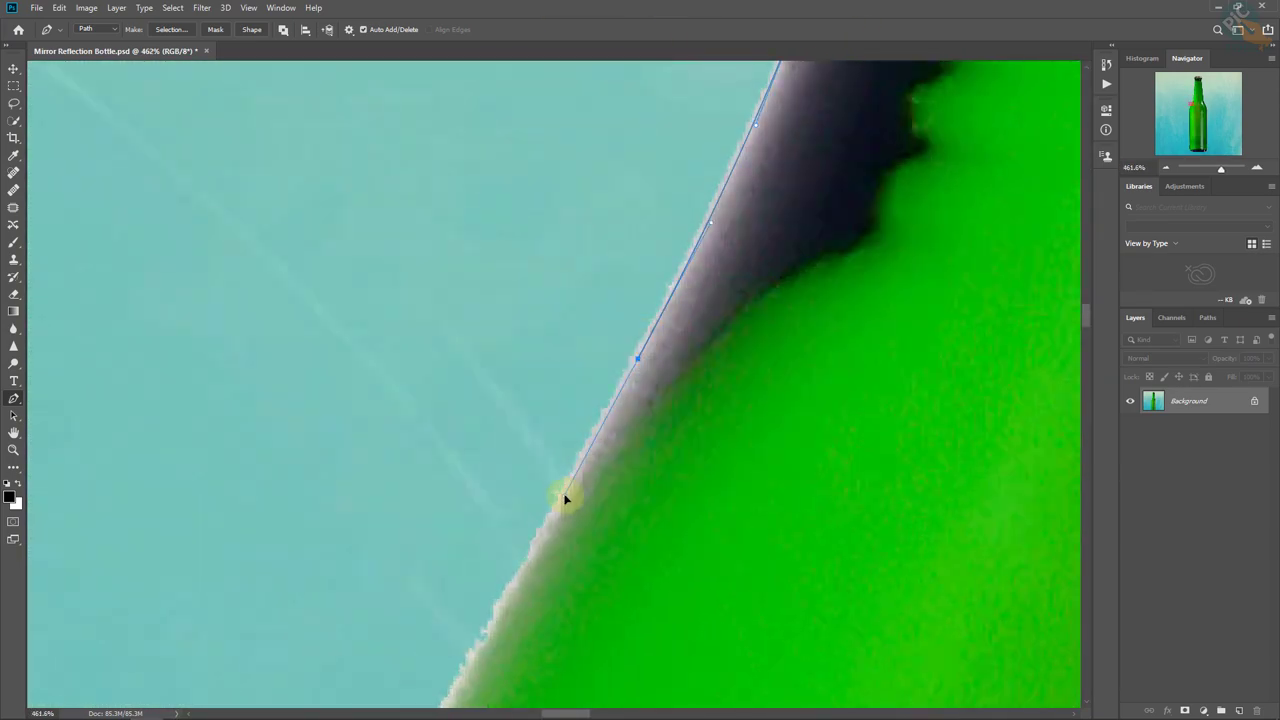
drag(565, 500, 523, 375)
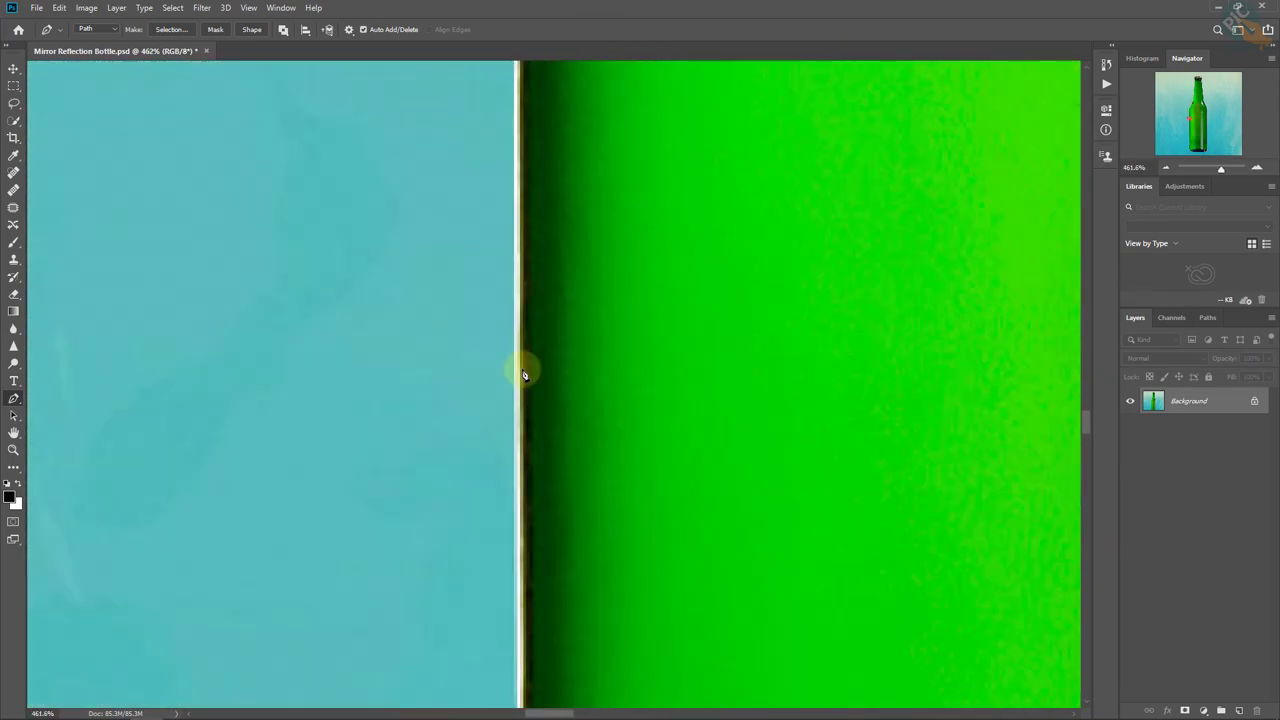
scroll(580, 620, down, 3)
scroll(600, 534, down, 3)
click(680, 465)
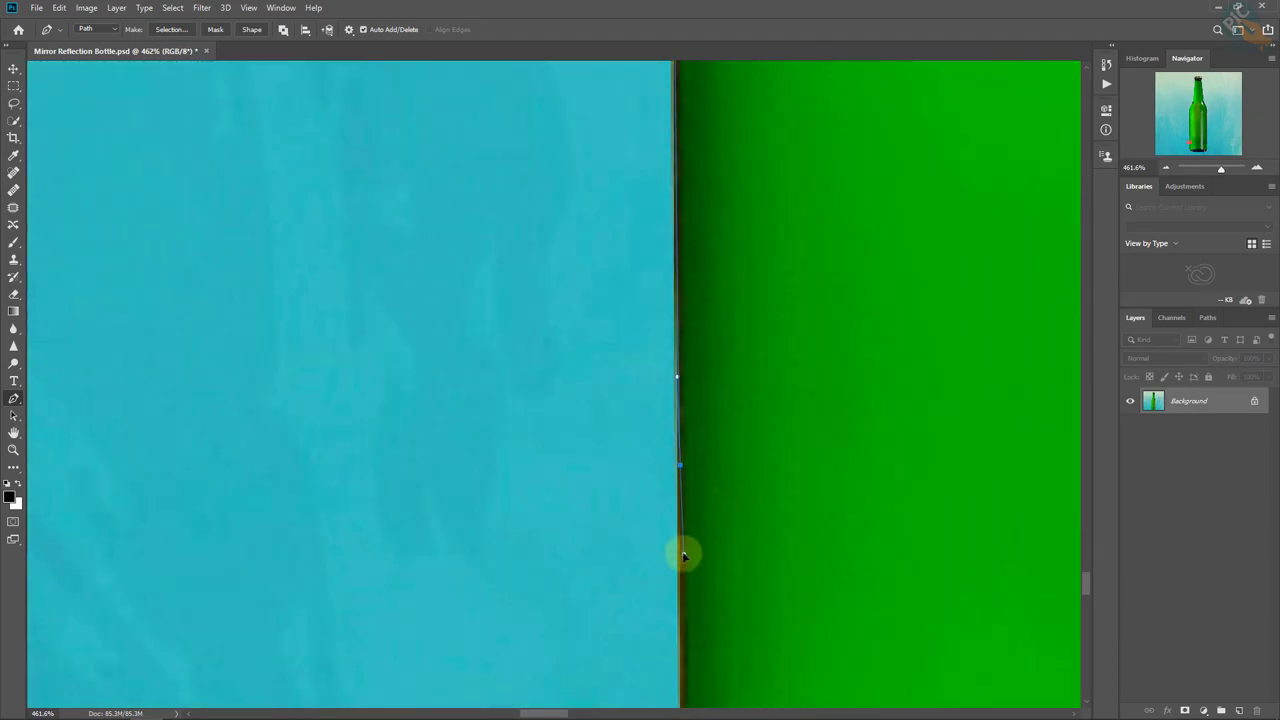
scroll(643, 294, up, 1)
scroll(634, 500, down, 3)
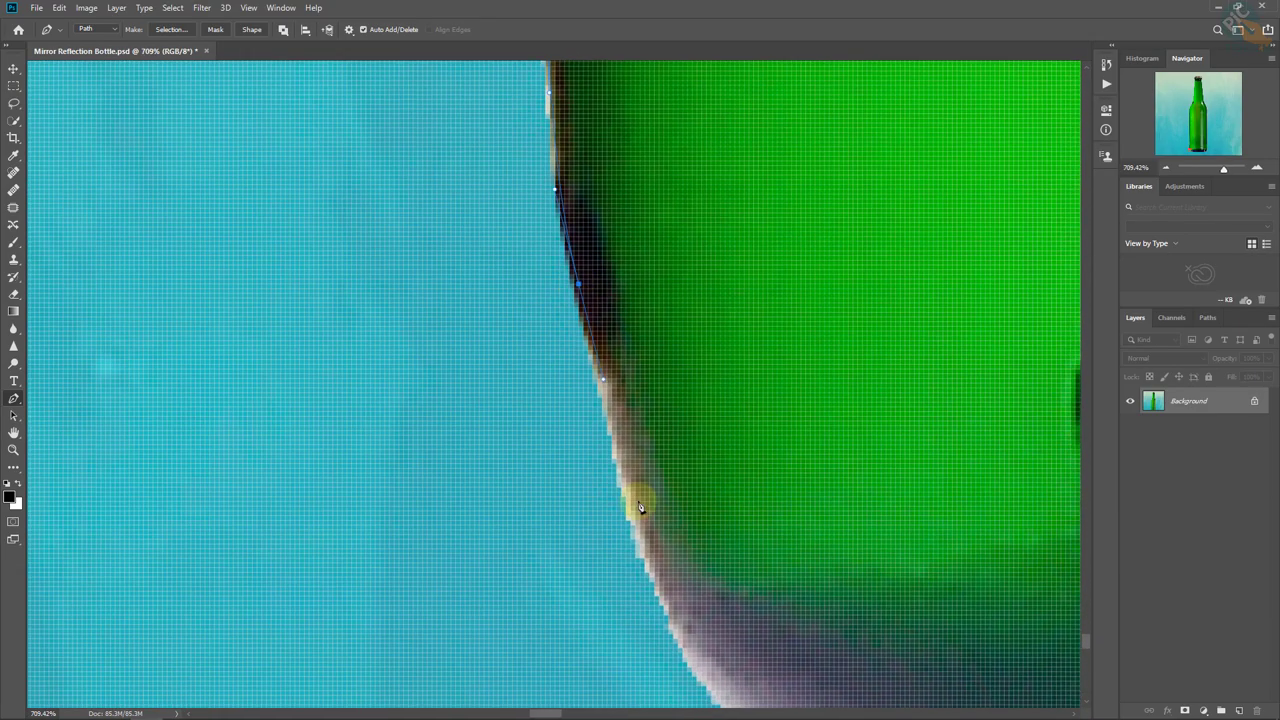
scroll(686, 300, down, 3)
scroll(641, 377, up, 1)
scroll(641, 377, down, 3)
scroll(634, 423, down, 2)
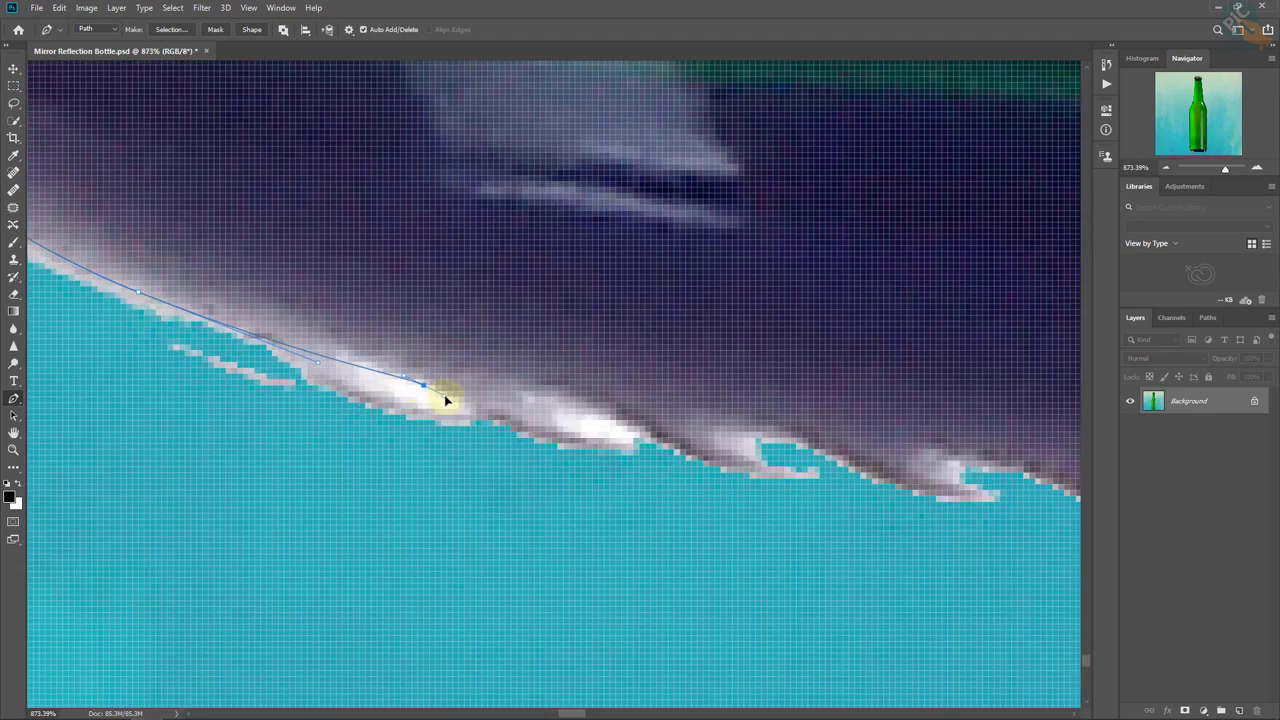
scroll(449, 400, up, 2)
scroll(491, 437, up, 2)
mouse_move(813, 487)
mouse_down()
mouse_move(463, 406)
mouse_move(606, 400)
mouse_move(777, 463)
mouse_move(480, 378)
mouse_move(640, 417)
mouse_move(943, 320)
mouse_move(591, 394)
mouse_move(681, 510)
mouse_up()
Trace back up to the cap, shape the cap-to-neck anchor, and close the path.
scroll(503, 531, down, 2)
scroll(620, 443, down, 2)
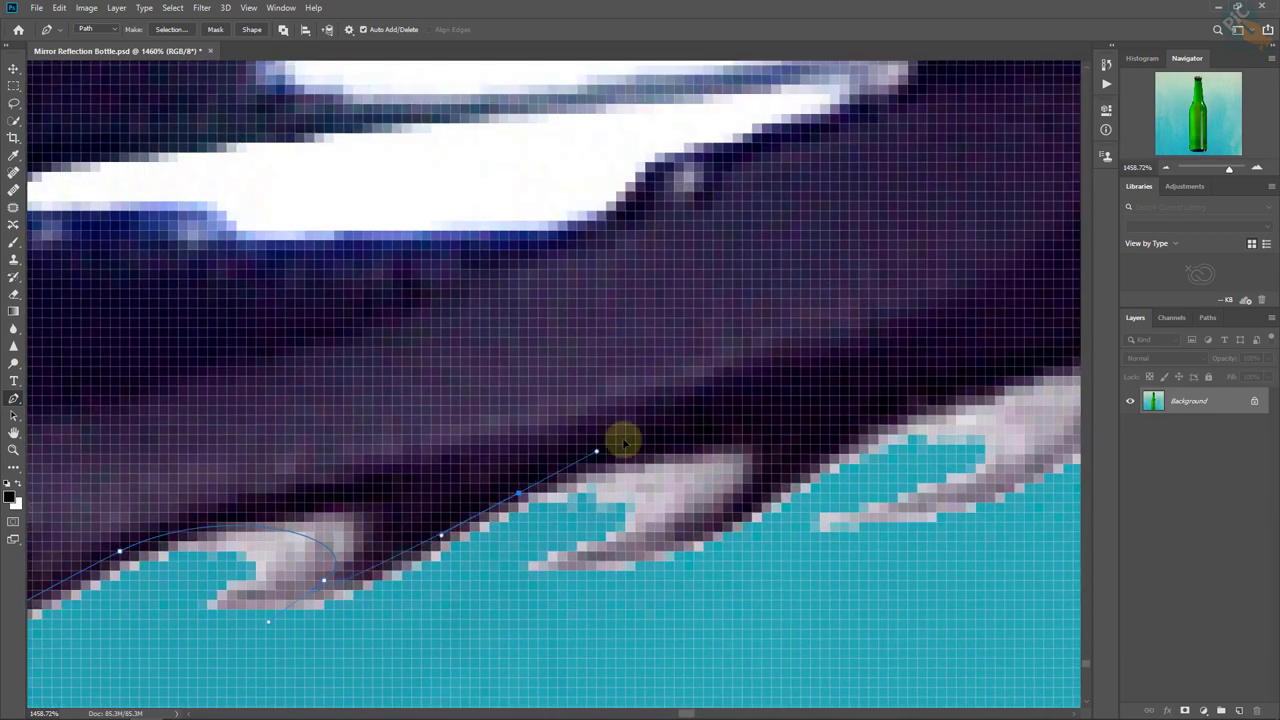
scroll(664, 395, down, 2)
scroll(664, 395, down, 2)
scroll(772, 211, up, 1)
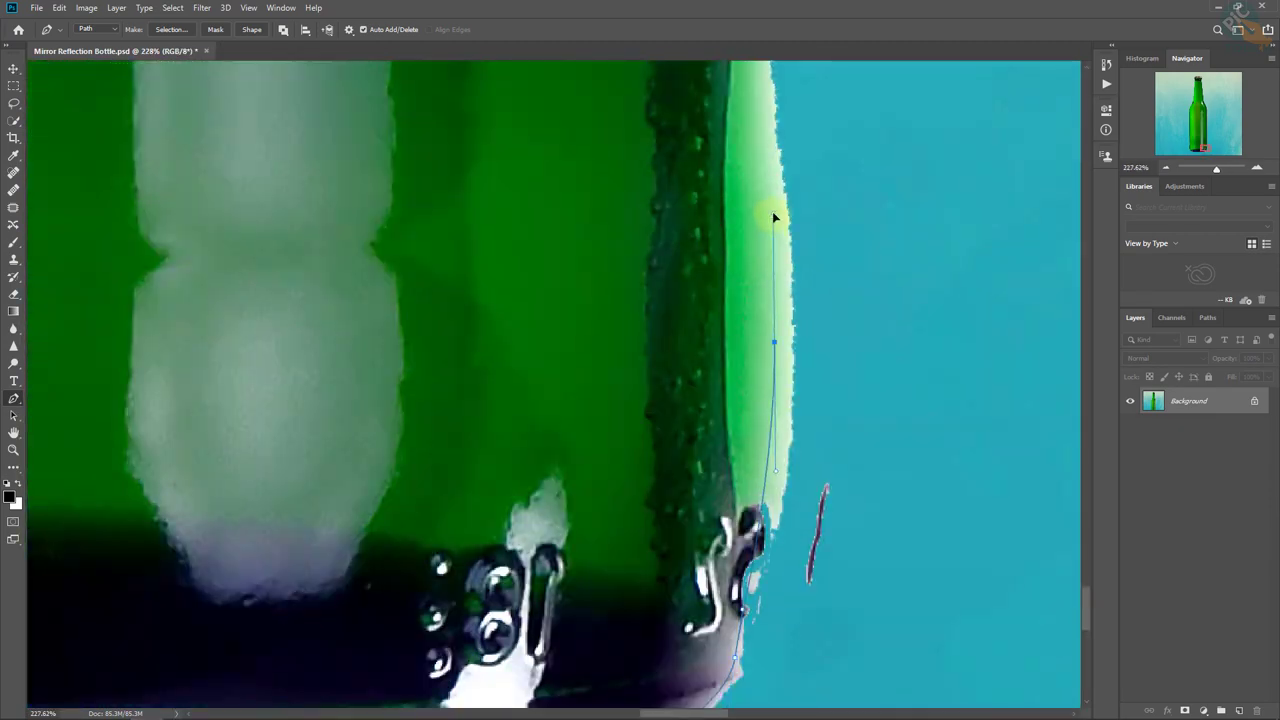
scroll(737, 503, down, 2)
scroll(793, 428, up, 2)
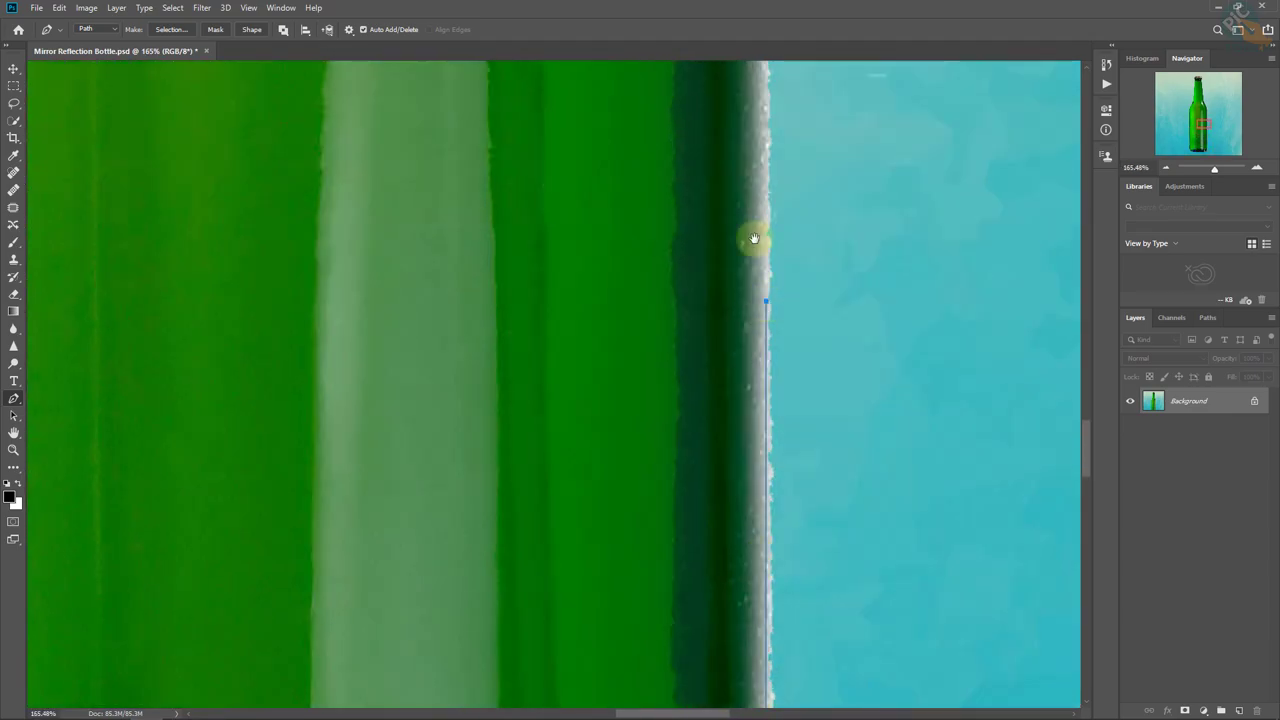
scroll(751, 240, up, 2)
scroll(860, 346, up, 1)
scroll(806, 531, down, 1)
scroll(697, 334, up, 1)
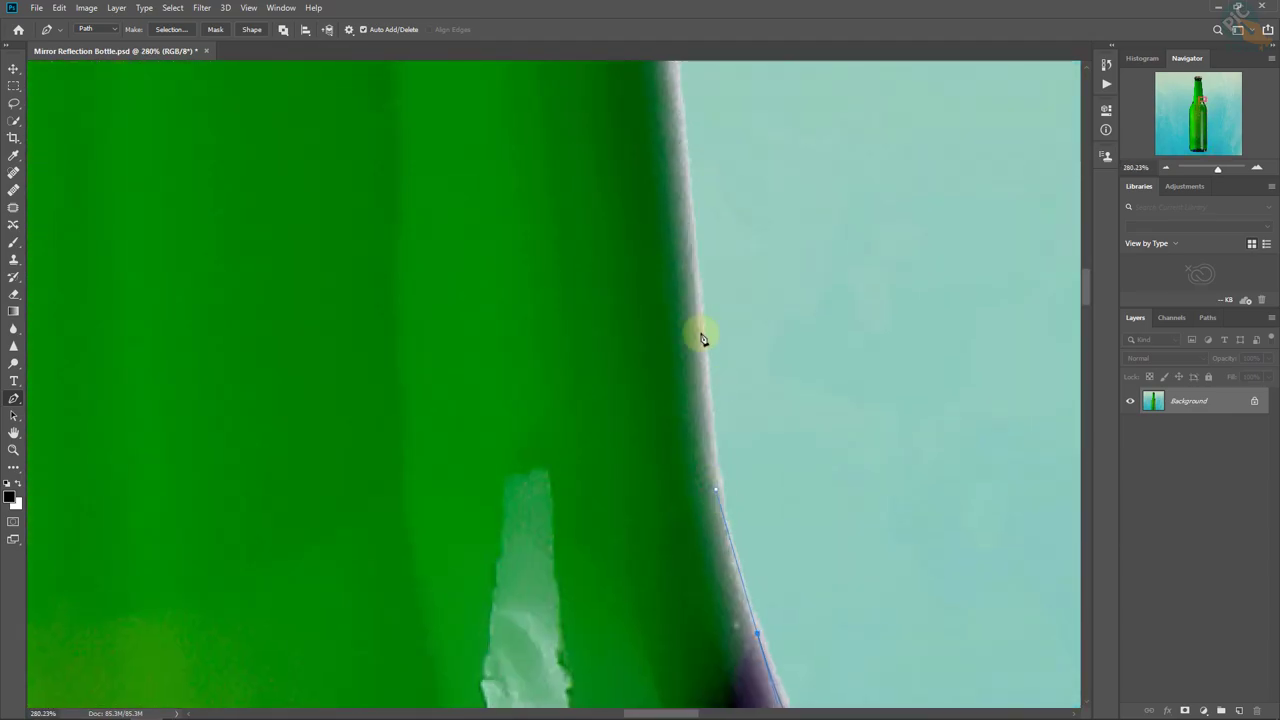
scroll(651, 140, up, 1)
scroll(665, 345, up, 2)
scroll(675, 385, up, 2)
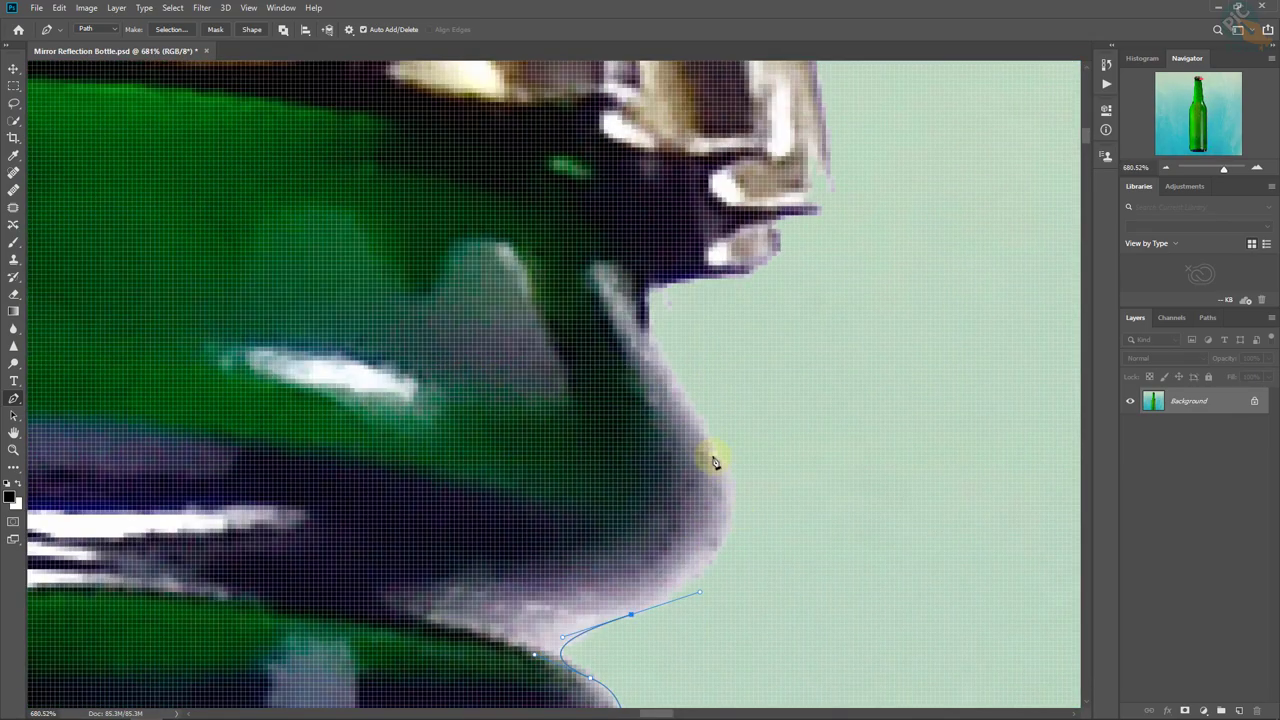
scroll(810, 350, up, 2)
scroll(790, 415, left, 5)
scroll(457, 349, down, 3)
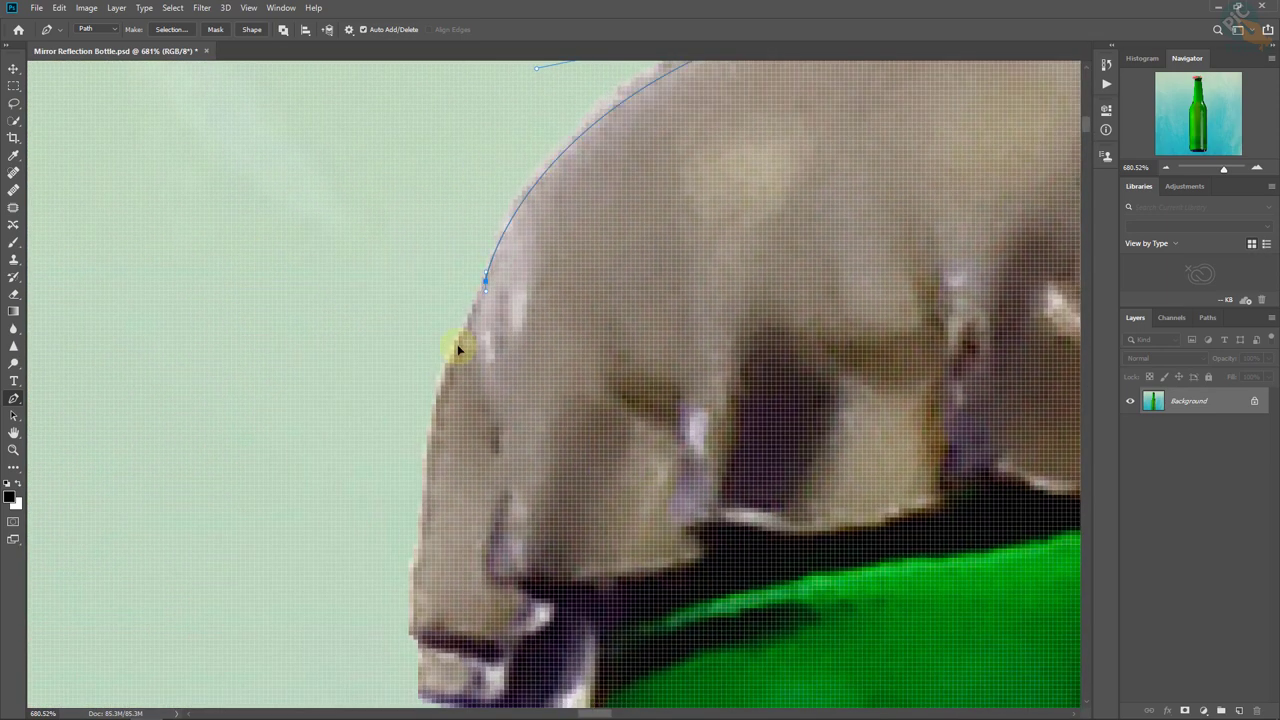
scroll(563, 300, down, 3)
drag(573, 332, 595, 332)
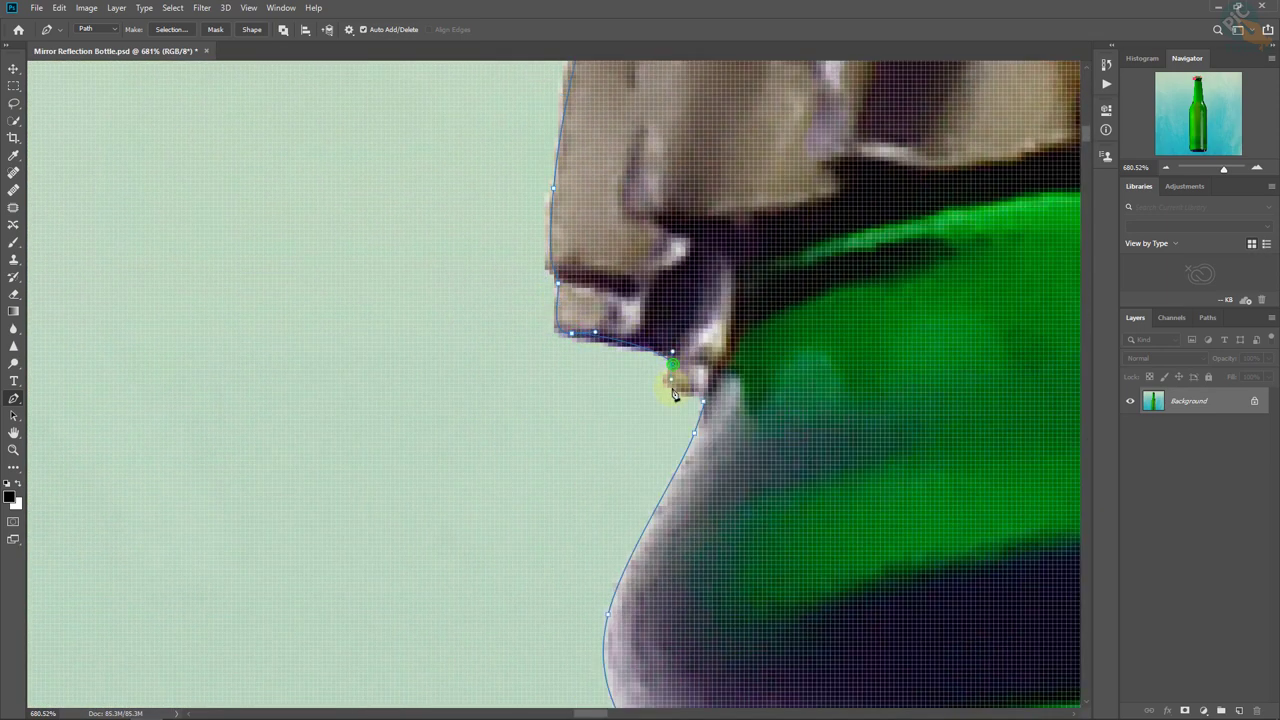
mouse_move(681, 390)
mouse_down()
mouse_move(701, 391)
mouse_move(565, 330)
mouse_up()
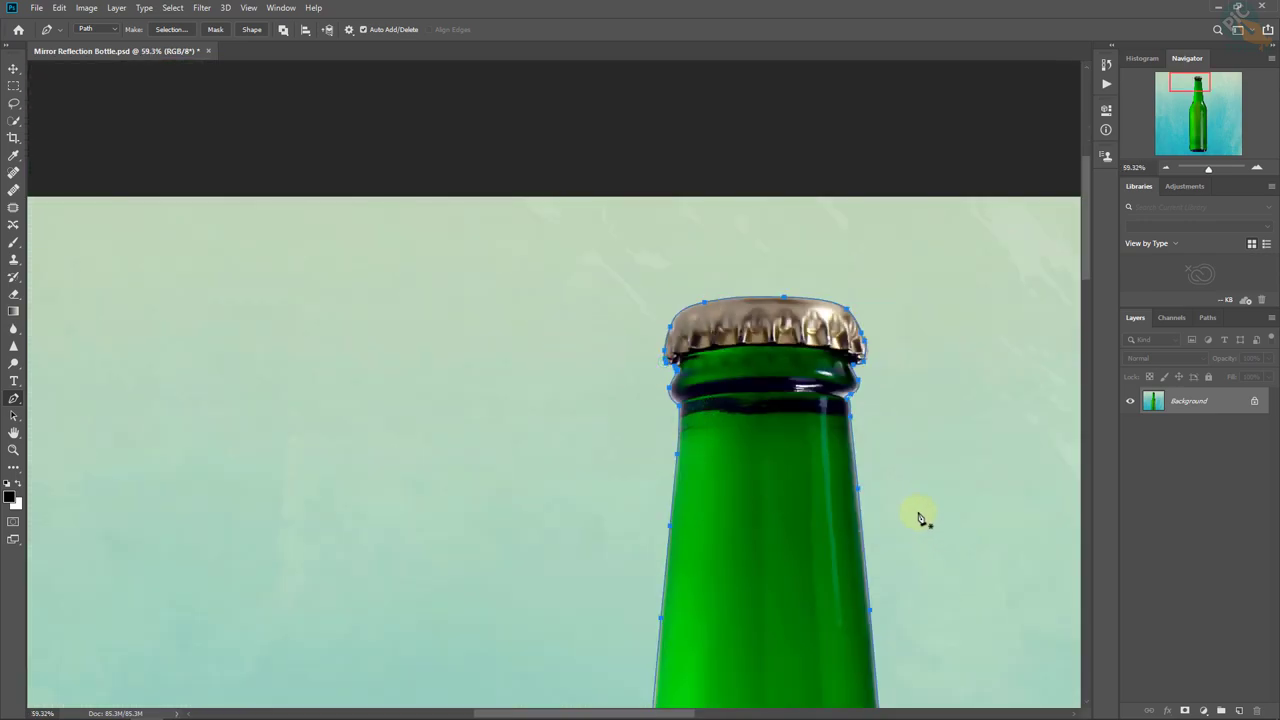
drag(921, 518, 803, 473)
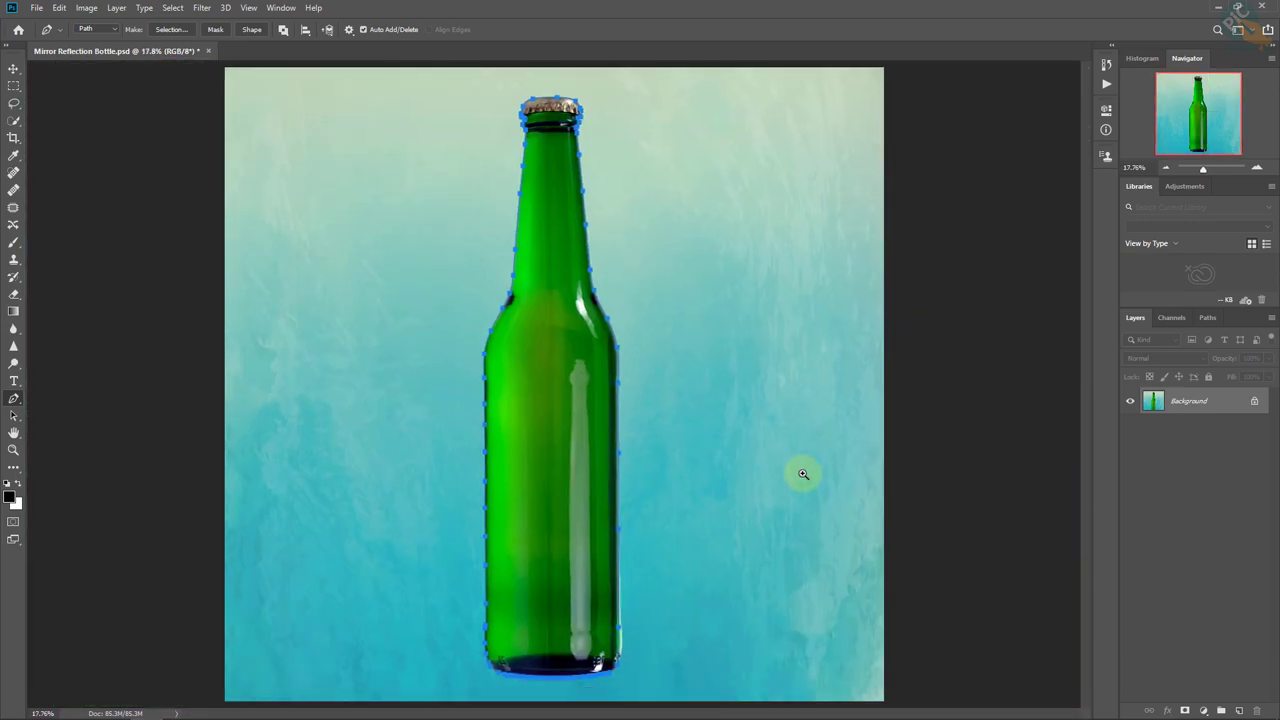
Load the bottle path as a selection and copy it to Layer 1 via Layer Via Copy.
key(ctrl+Return)
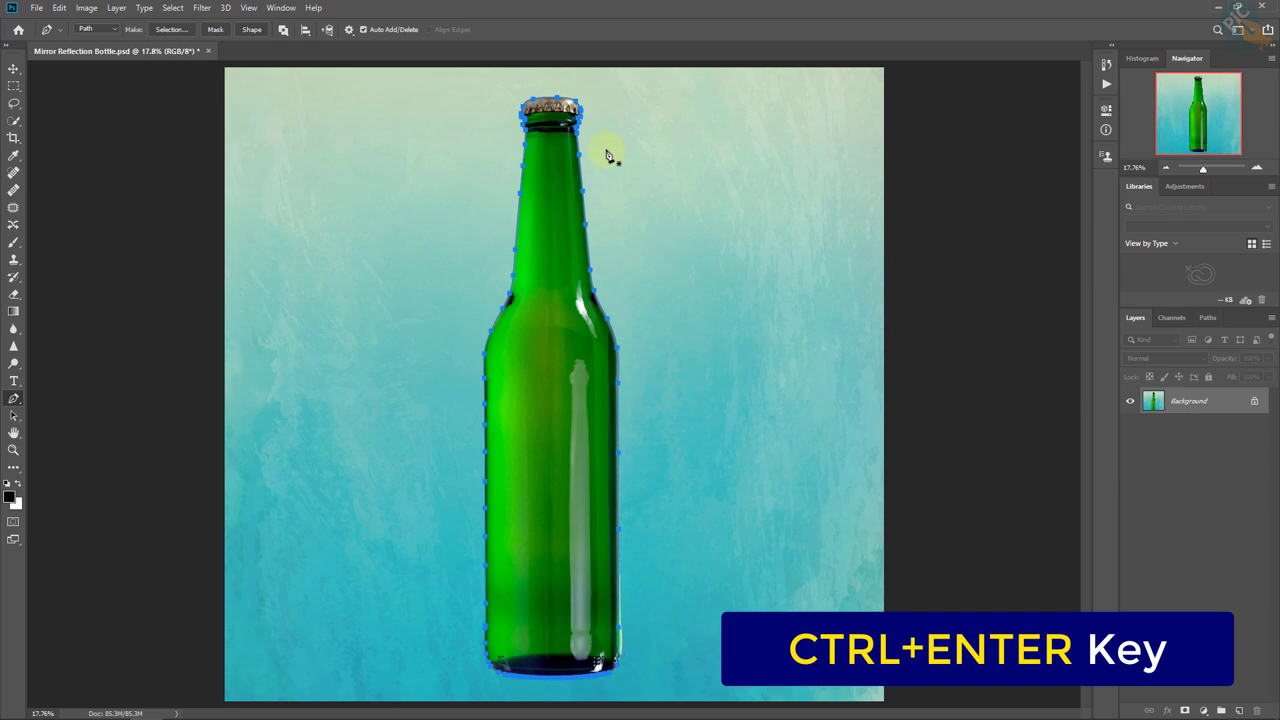
key(ctrl+Return)
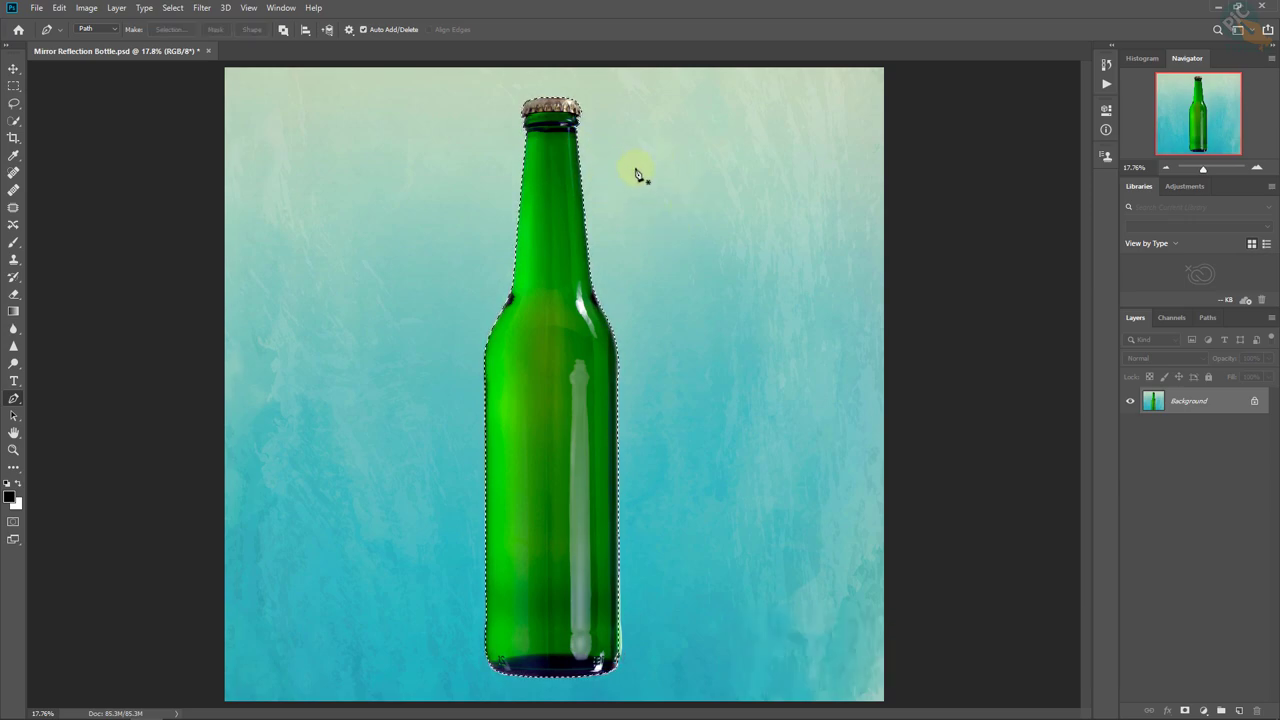
click(115, 9)
mouse_move(175, 22)
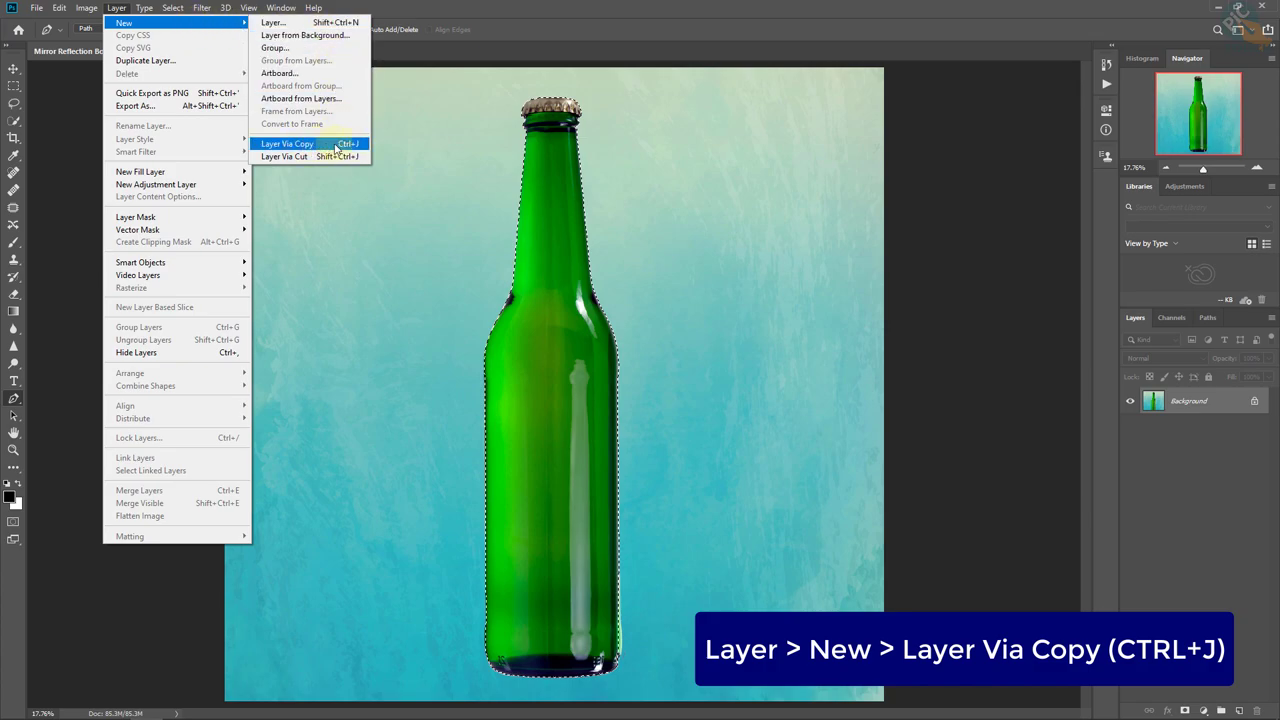
click(341, 147)
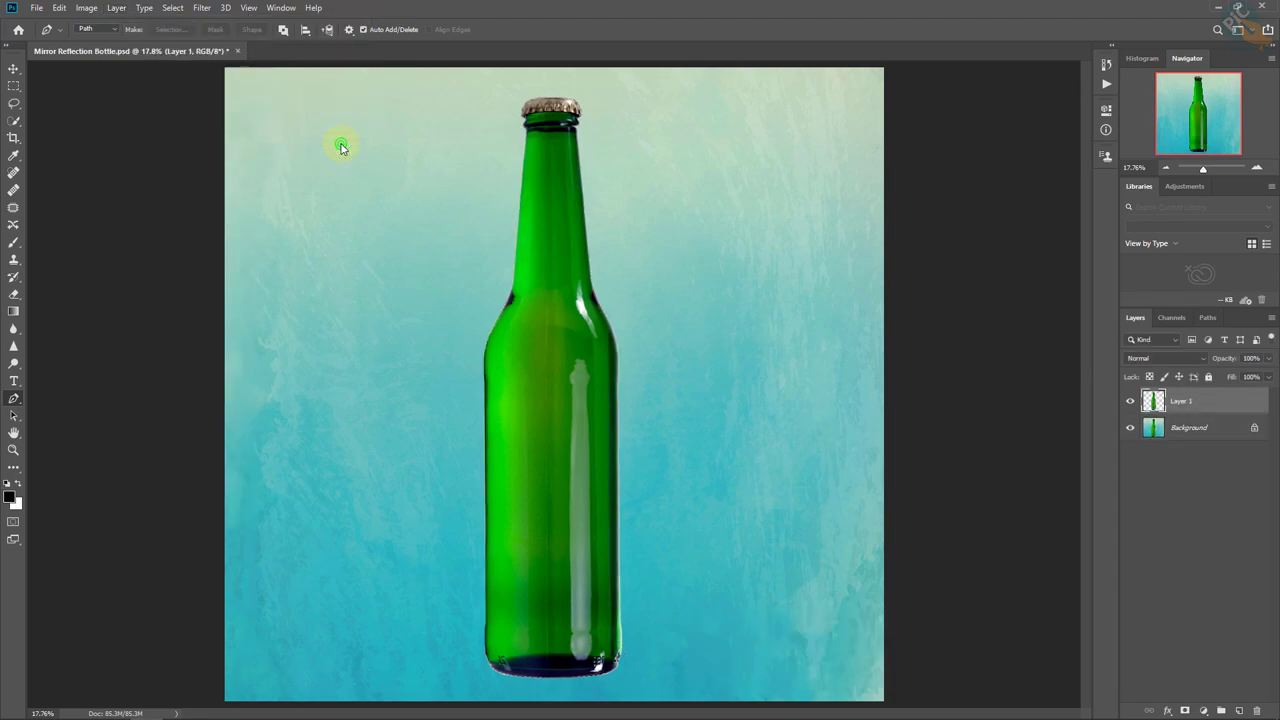
Hide and reshow the Background layer to check the bottle cutout.
click(12, 67)
click(15, 69)
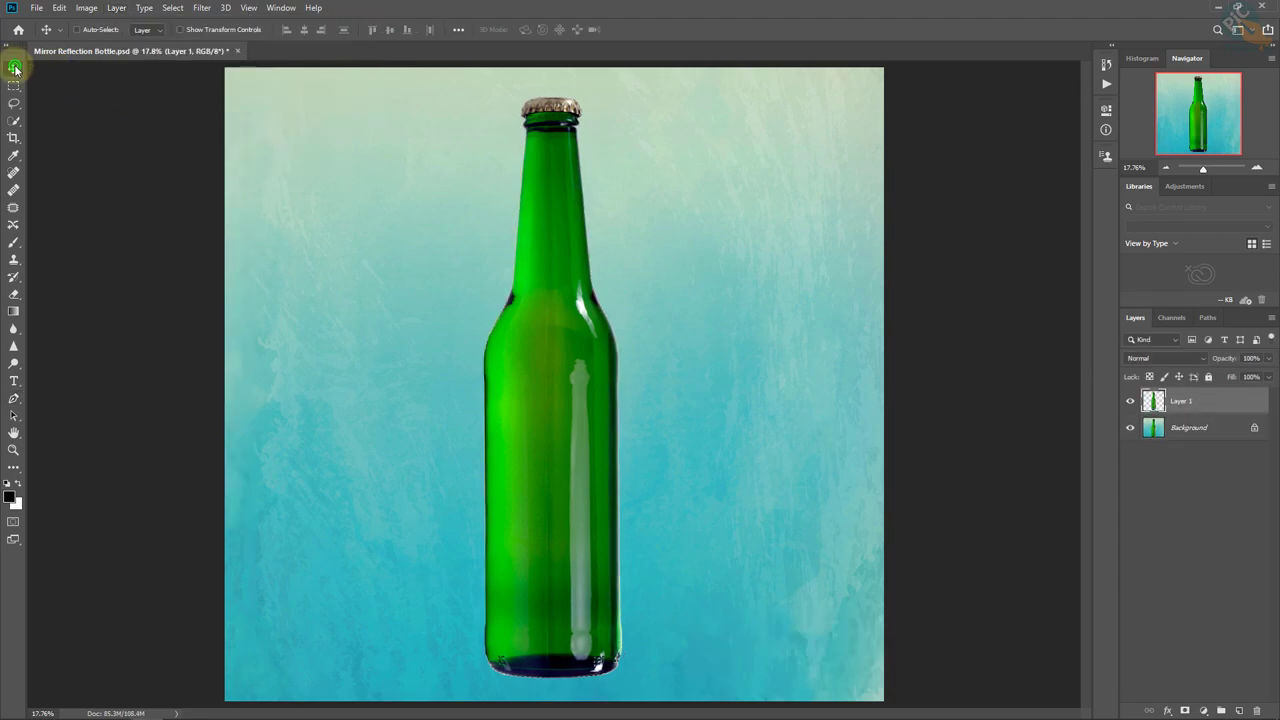
click(1189, 428)
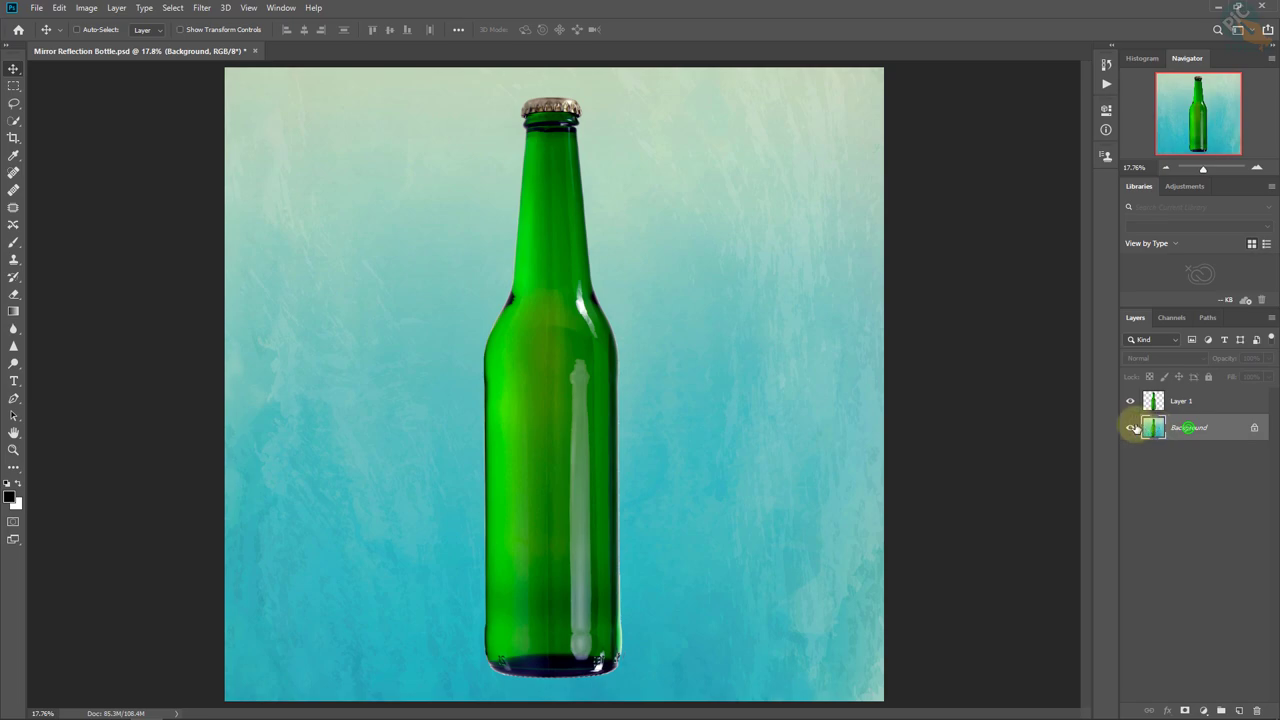
click(1131, 428)
click(1131, 428)
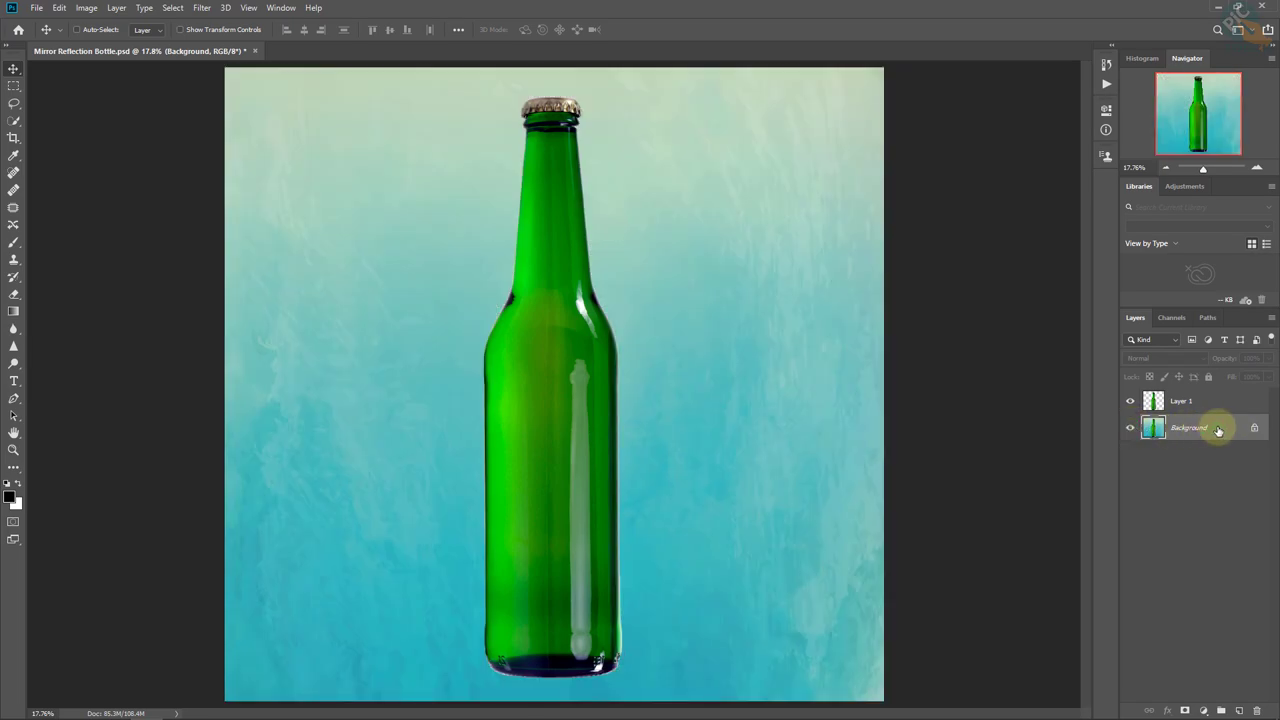
Add Layer 2 below the bottle layer and fill it with white.
click(116, 8)
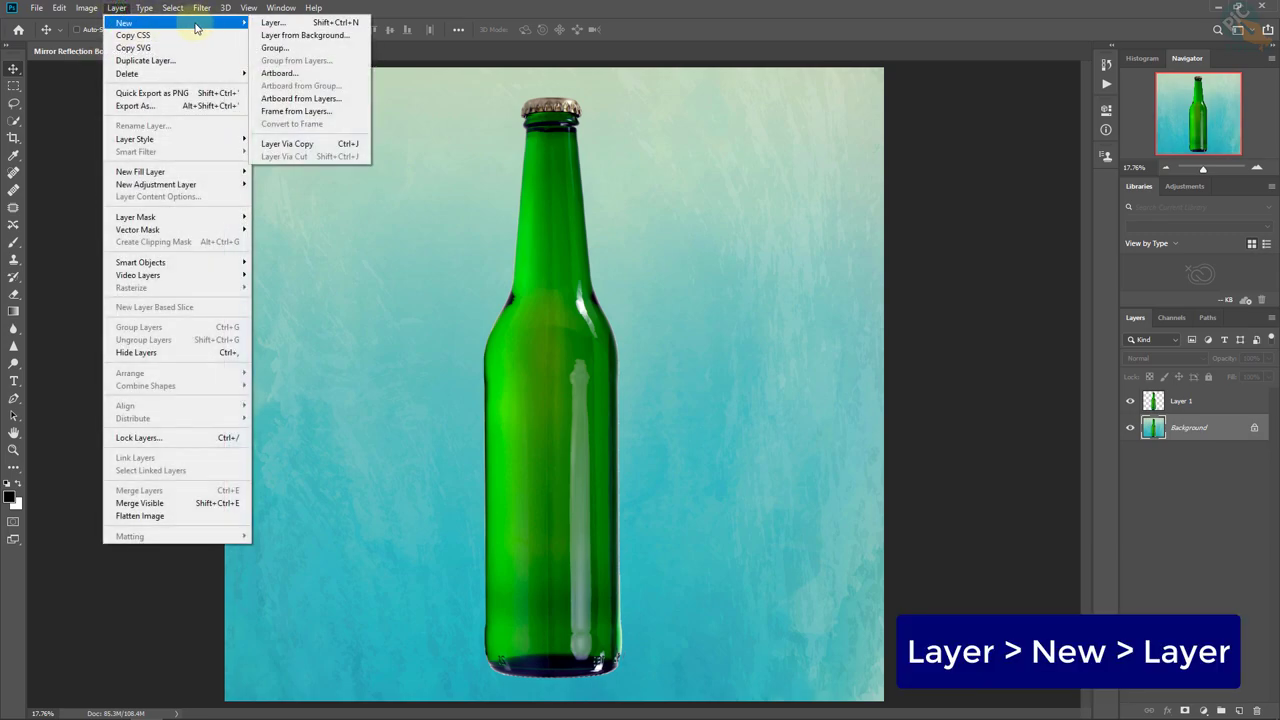
click(290, 24)
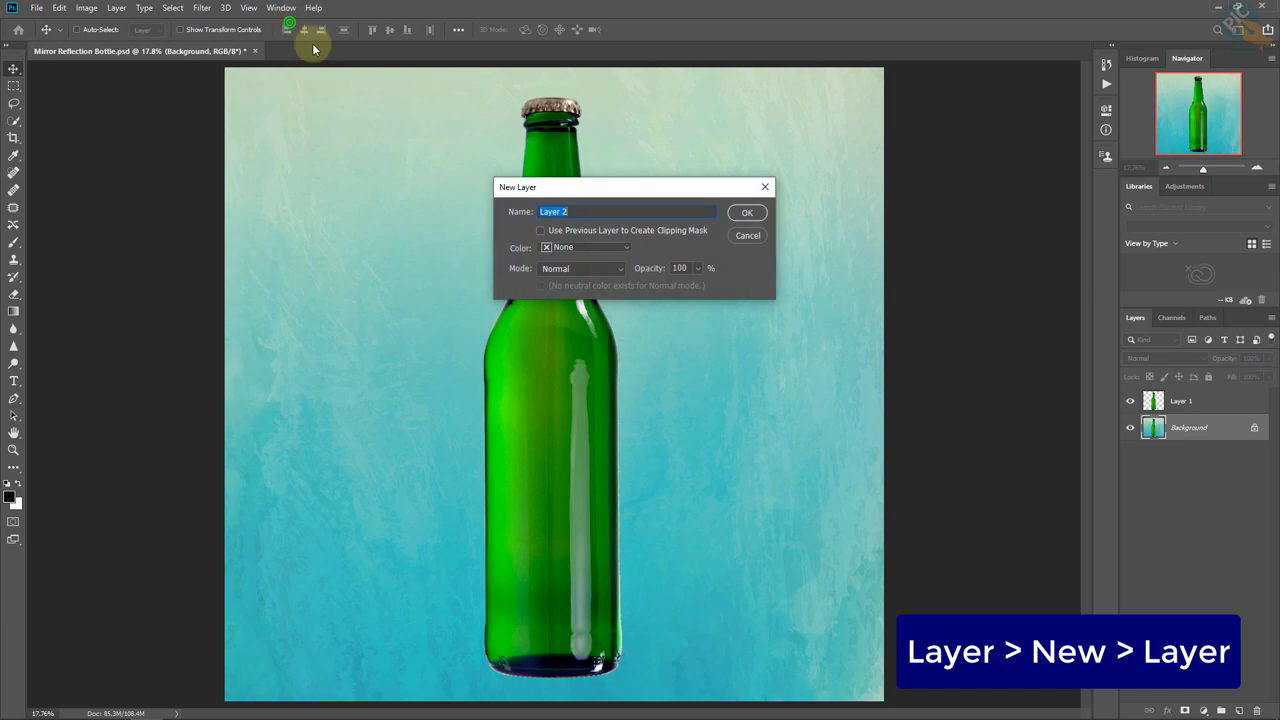
click(749, 210)
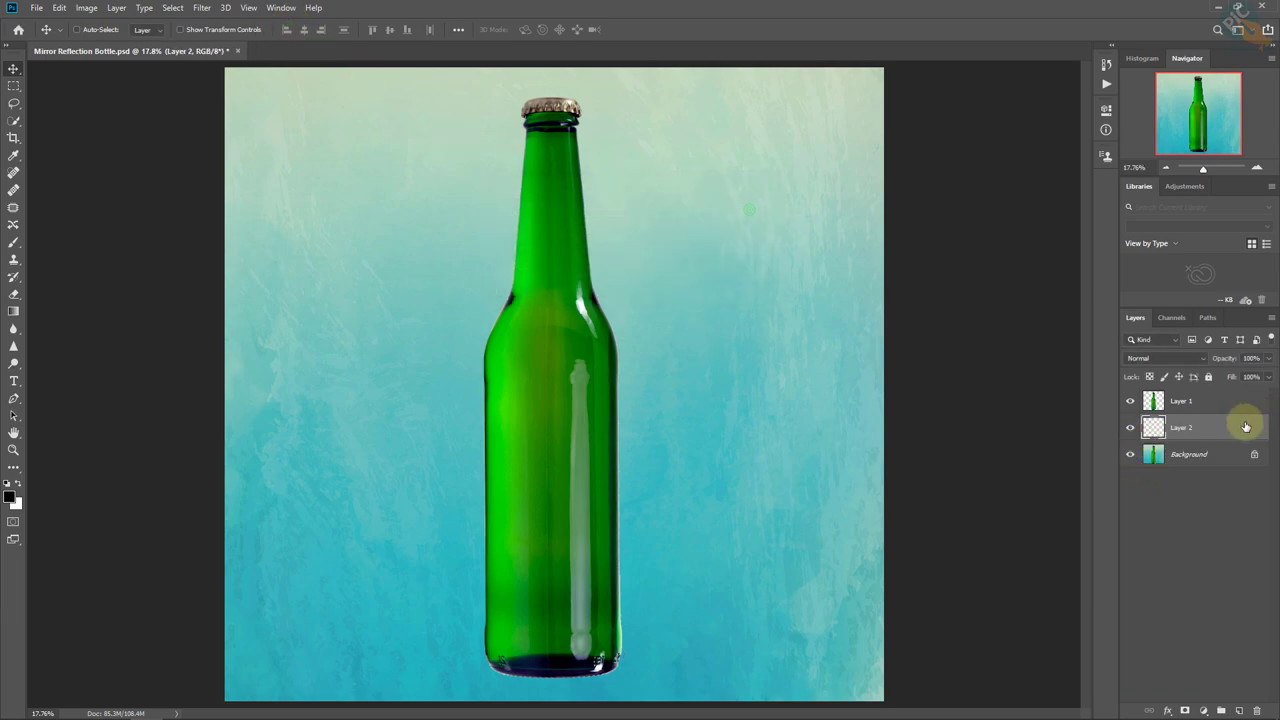
click(1224, 424)
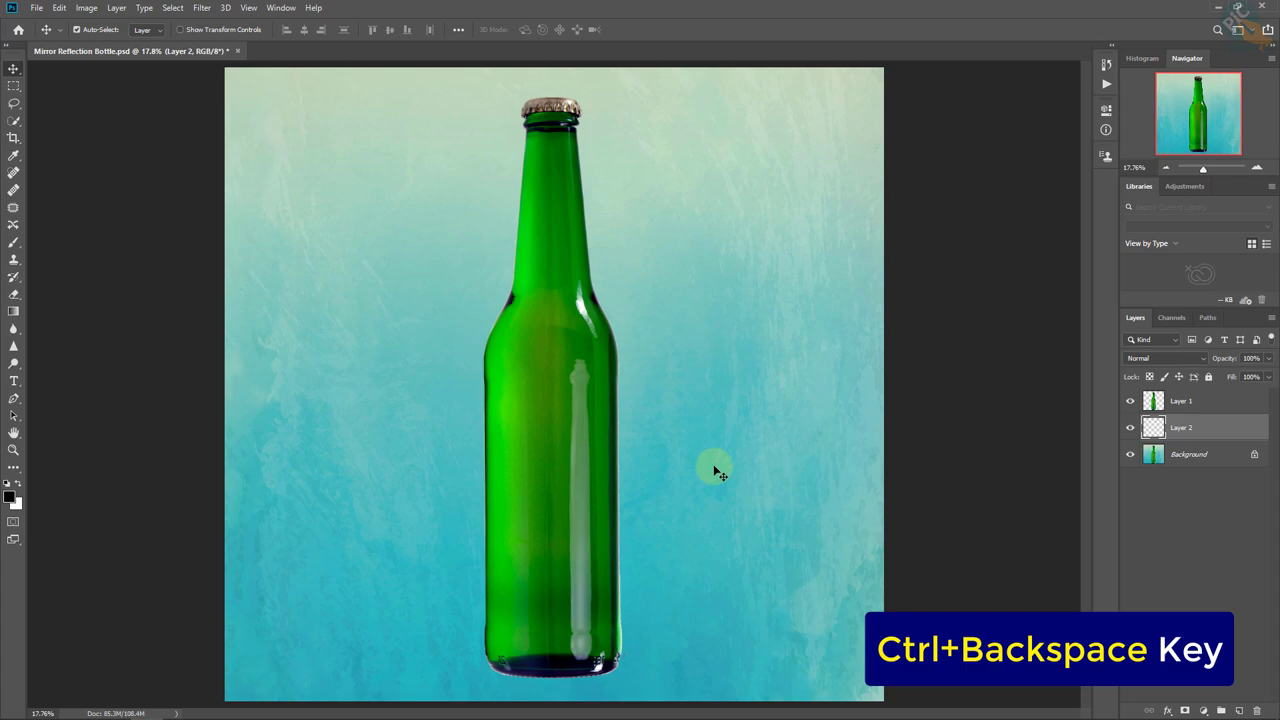
key(ctrl+BackSpace)
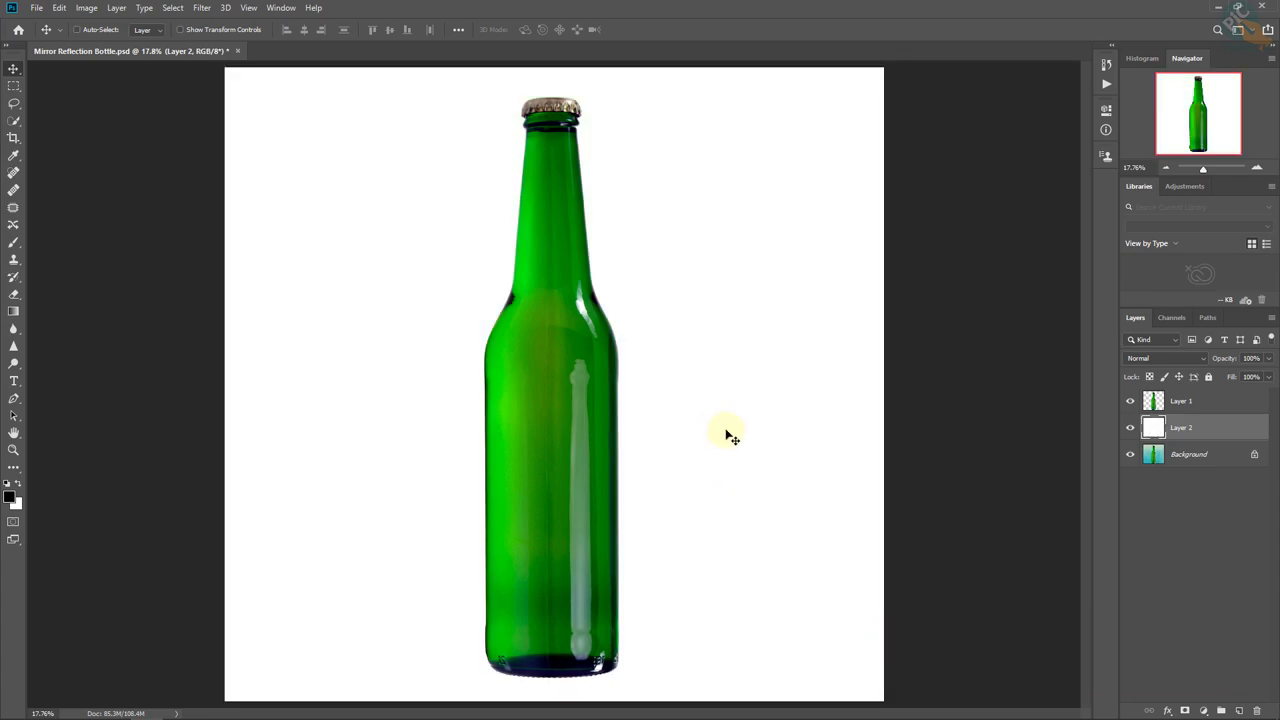
Free-transform Layer 1's bottle by −90° so it lies horizontally, cap pointing left.
ctrl+click(619, 394)
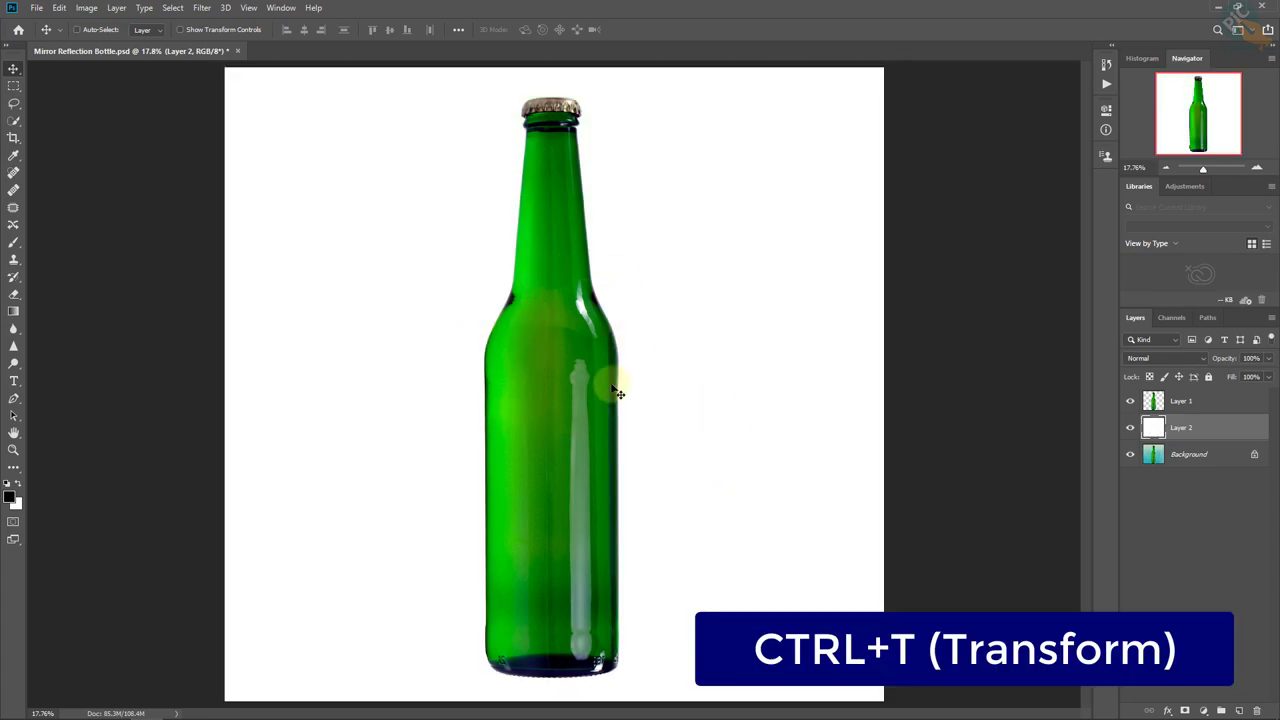
key(ctrl+t)
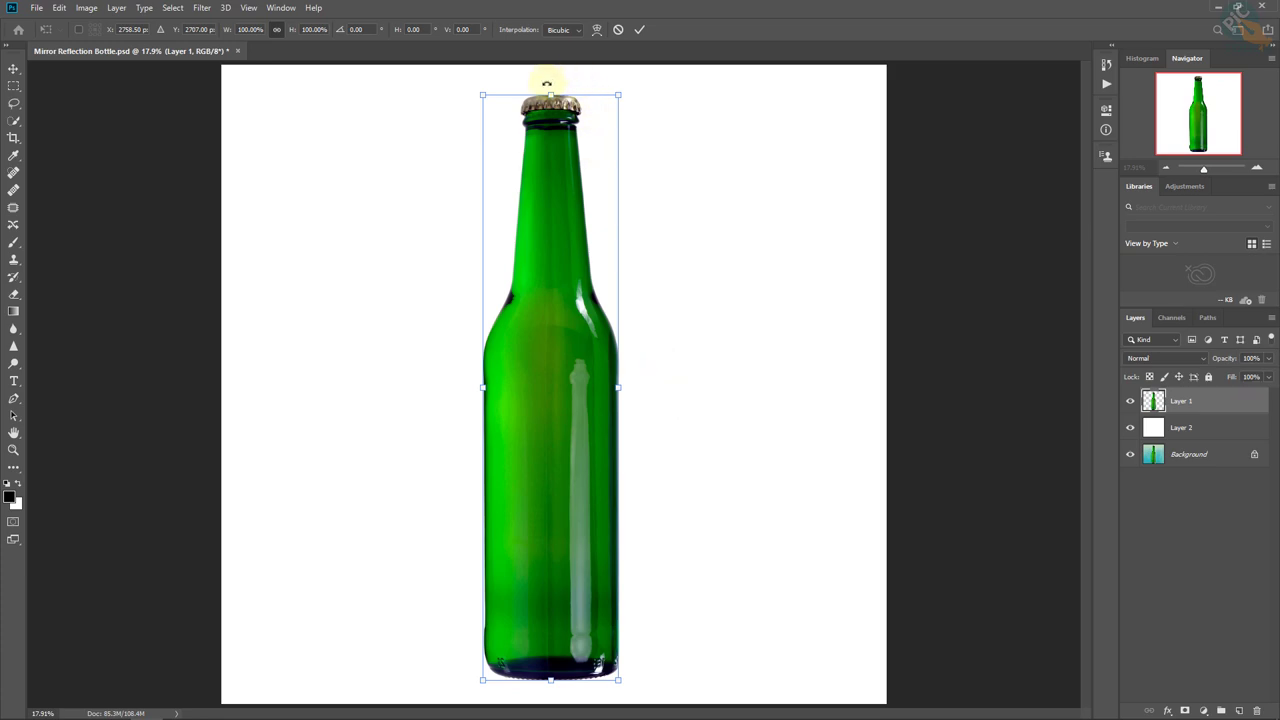
mouse_move(546, 82)
mouse_down()
mouse_move(283, 239)
mouse_move(260, 366)
mouse_up()
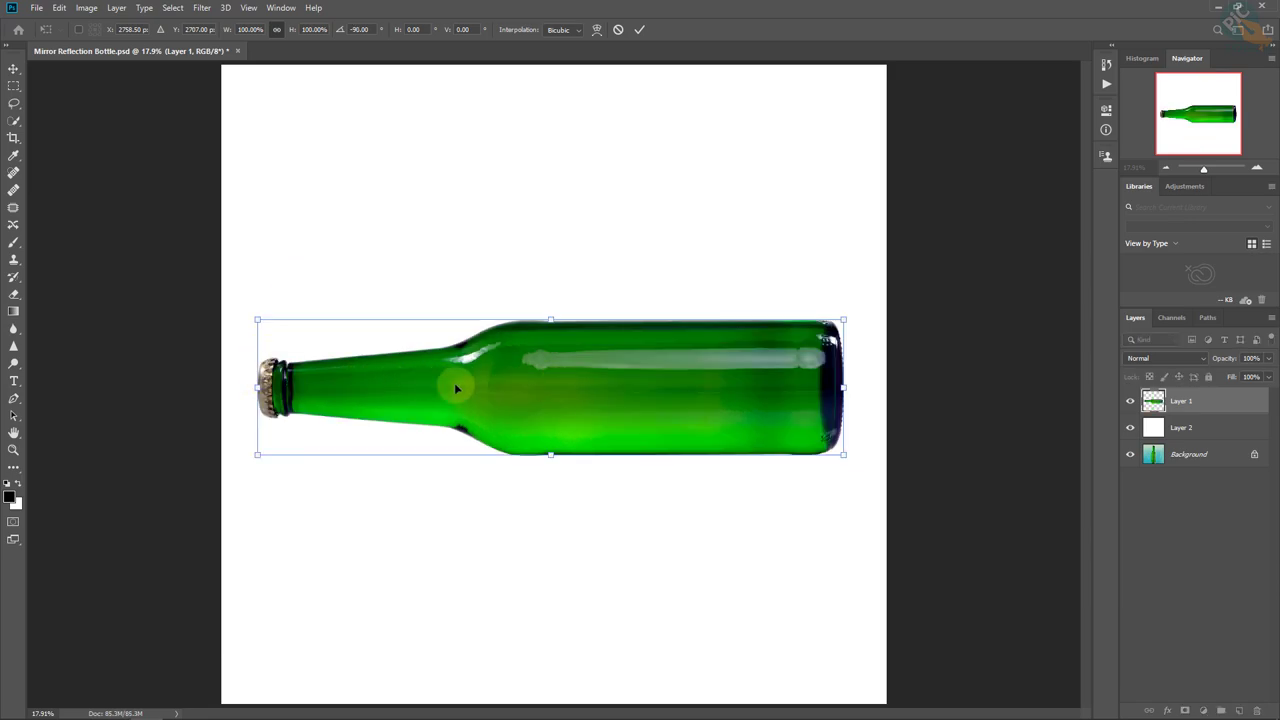
click(638, 30)
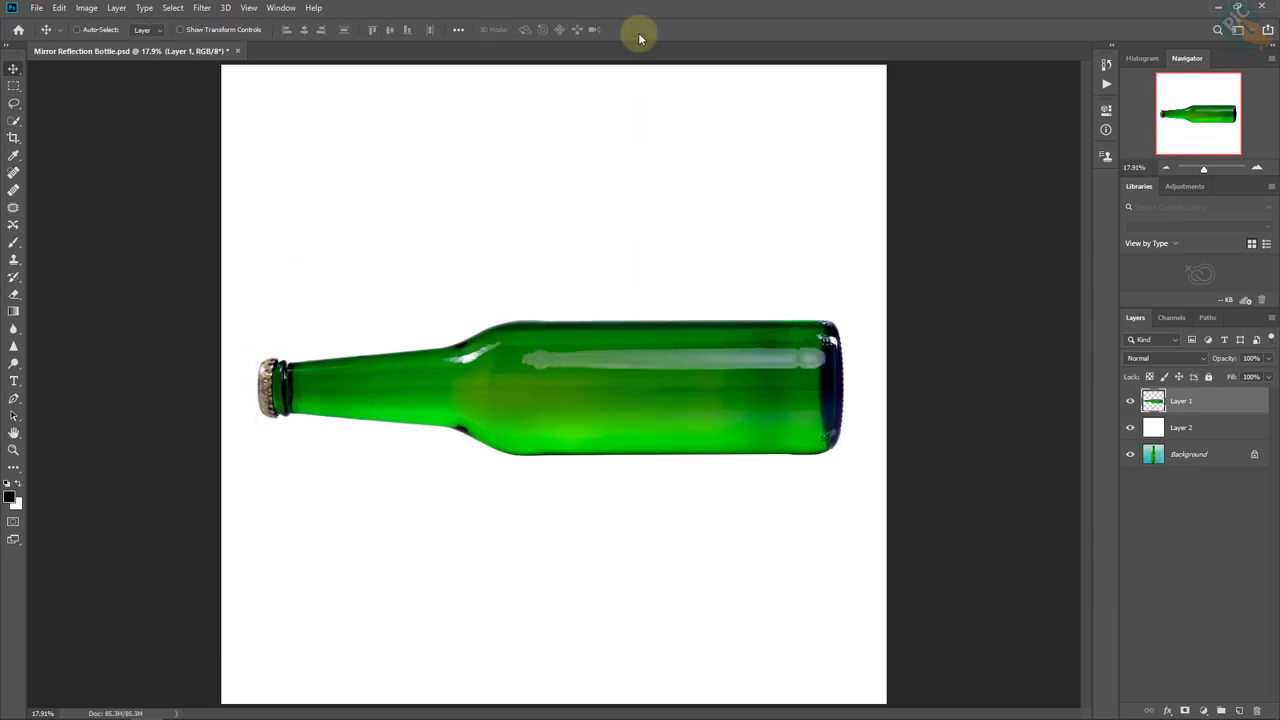
key(ctrl+0)
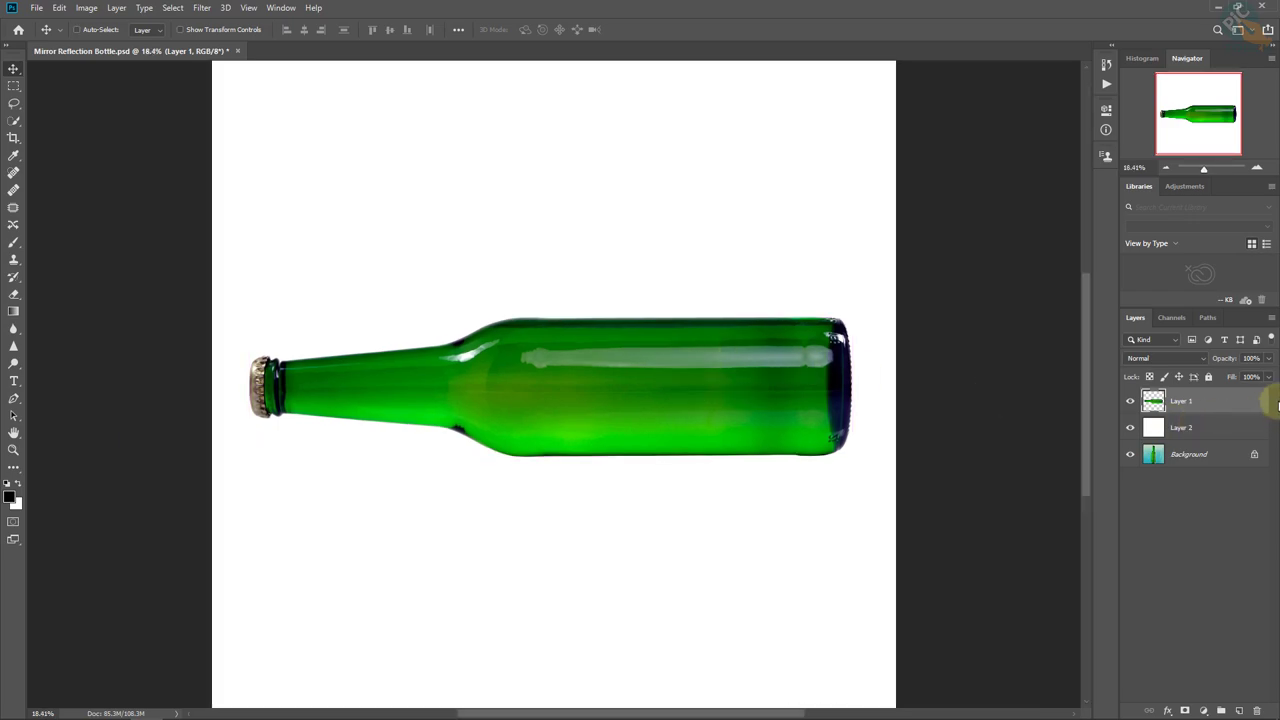
Duplicate the bottle as Layer 1 copy and move the original Layer 1 directly beneath it.
click(1259, 395)
click(117, 9)
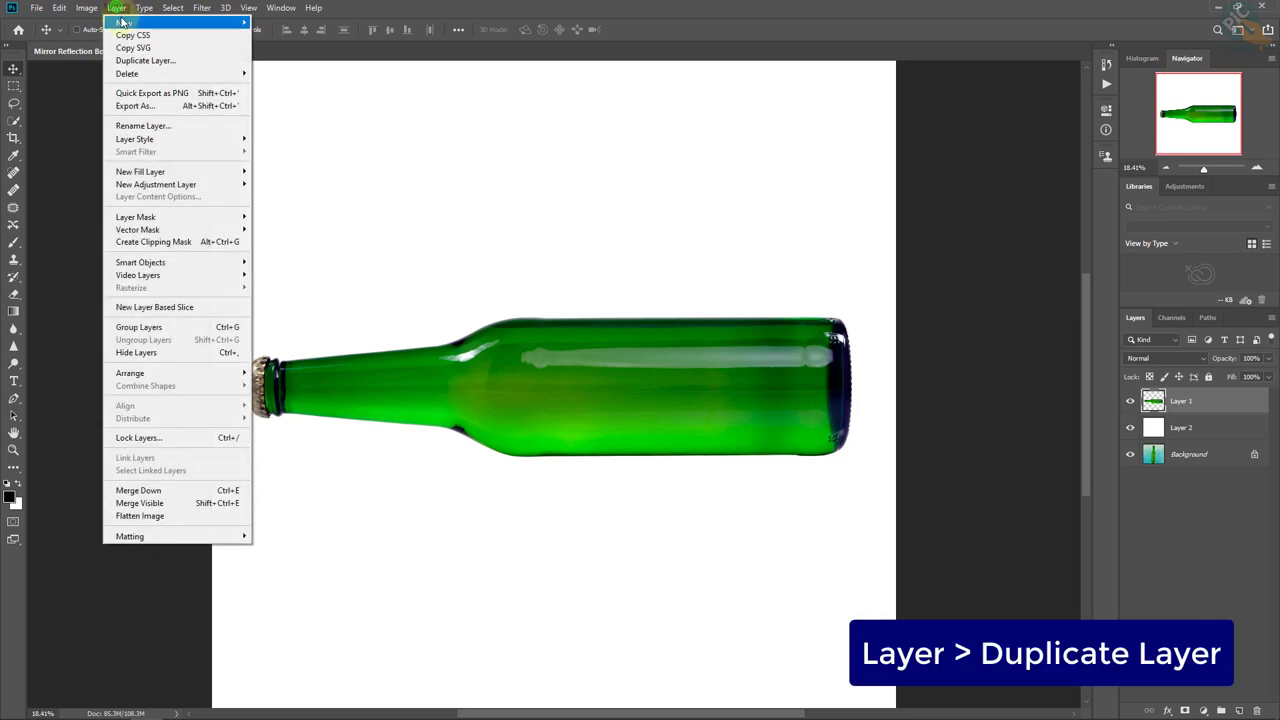
click(214, 67)
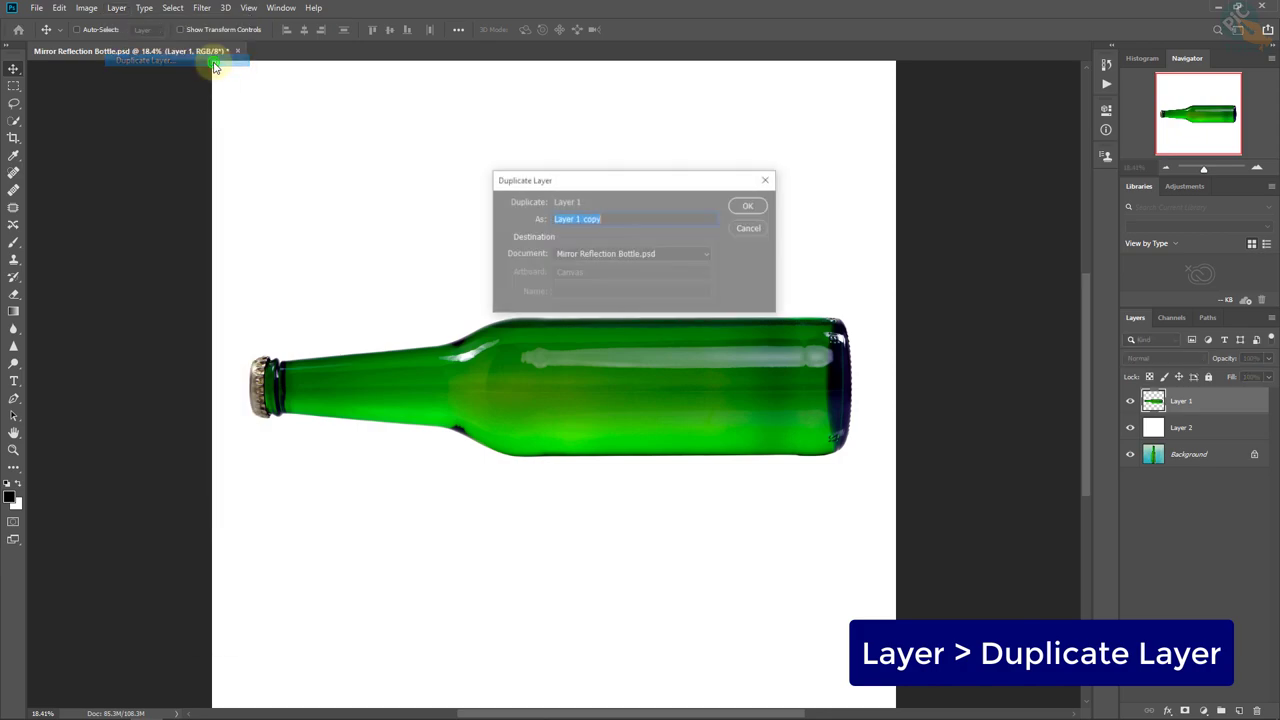
click(757, 205)
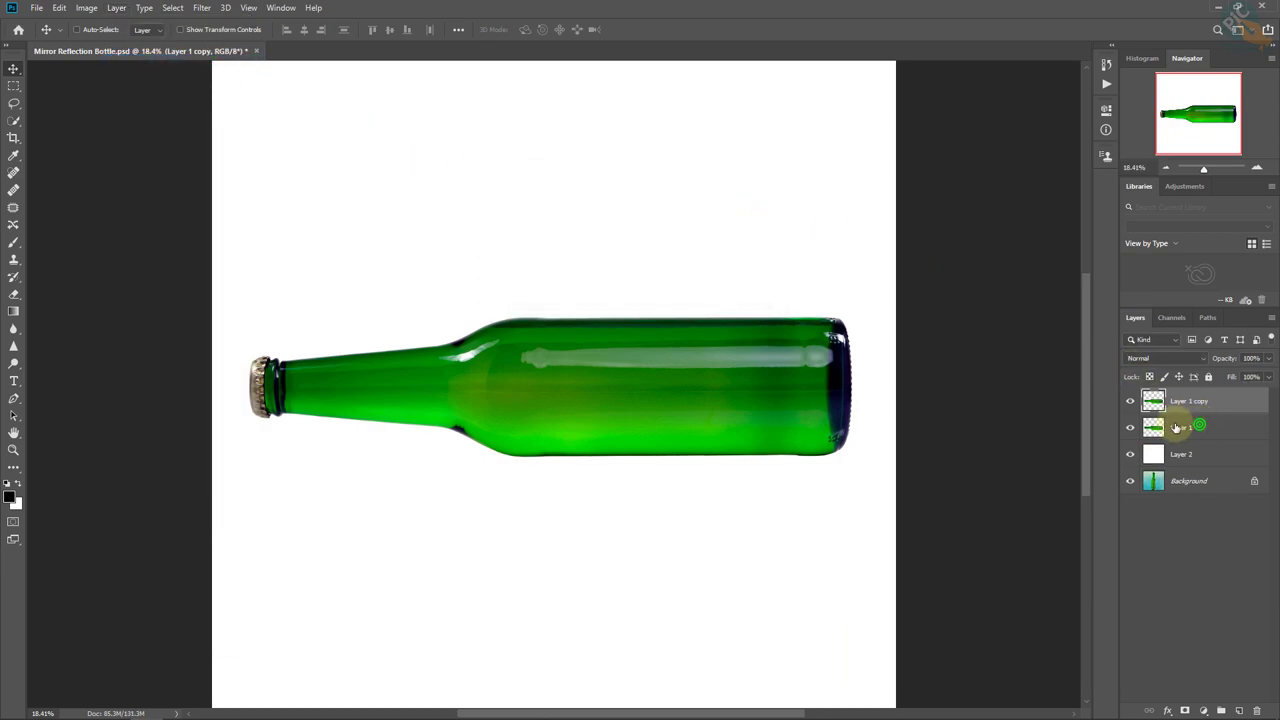
click(1200, 428)
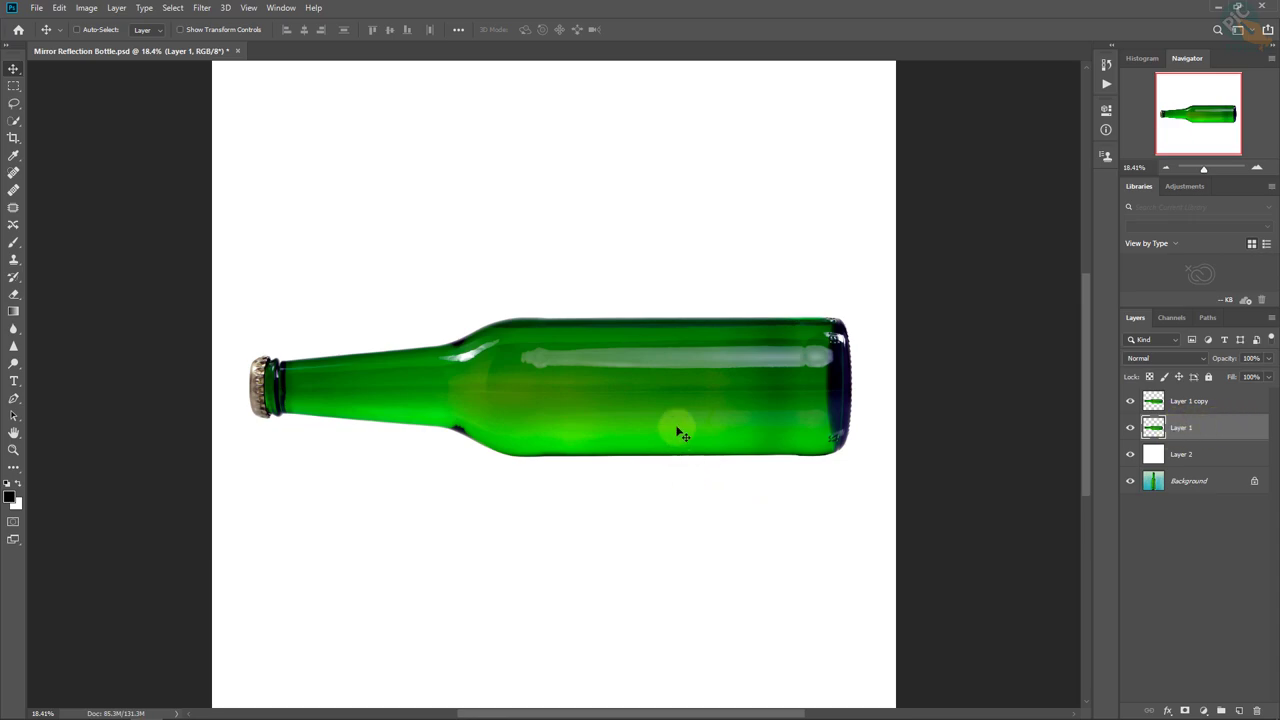
drag(677, 427, 640, 527)
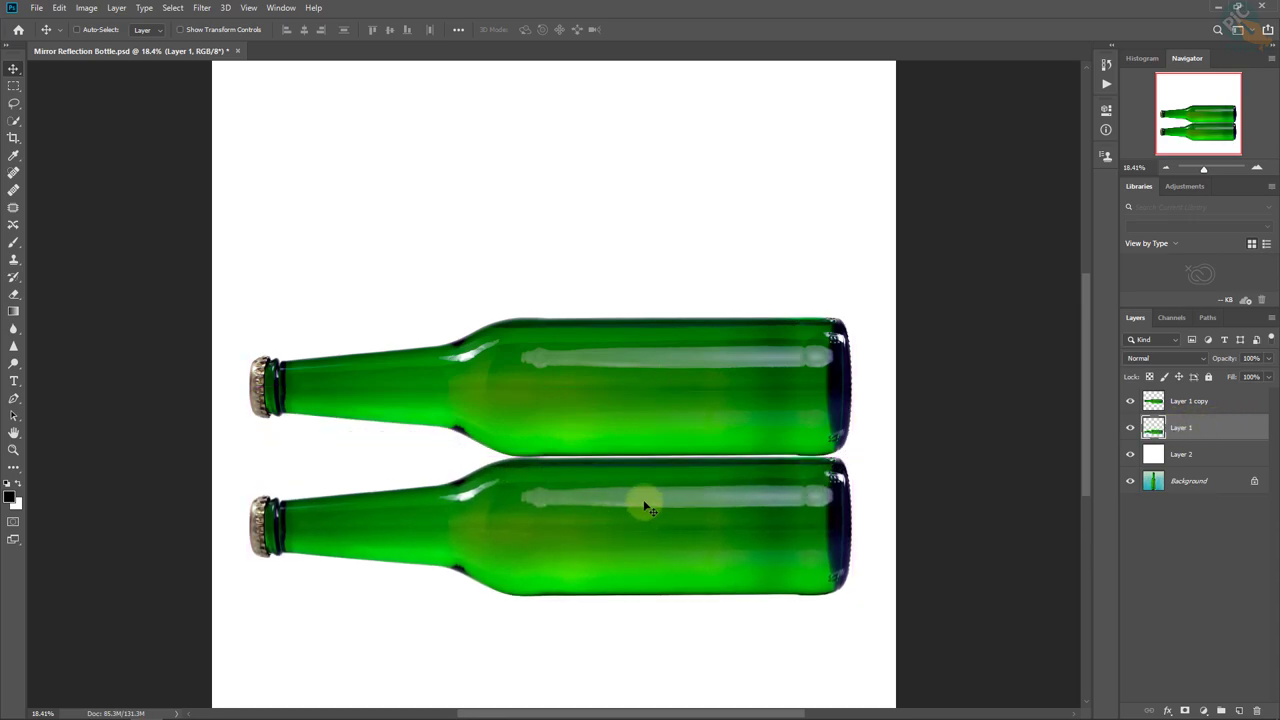
key(ctrl+t)
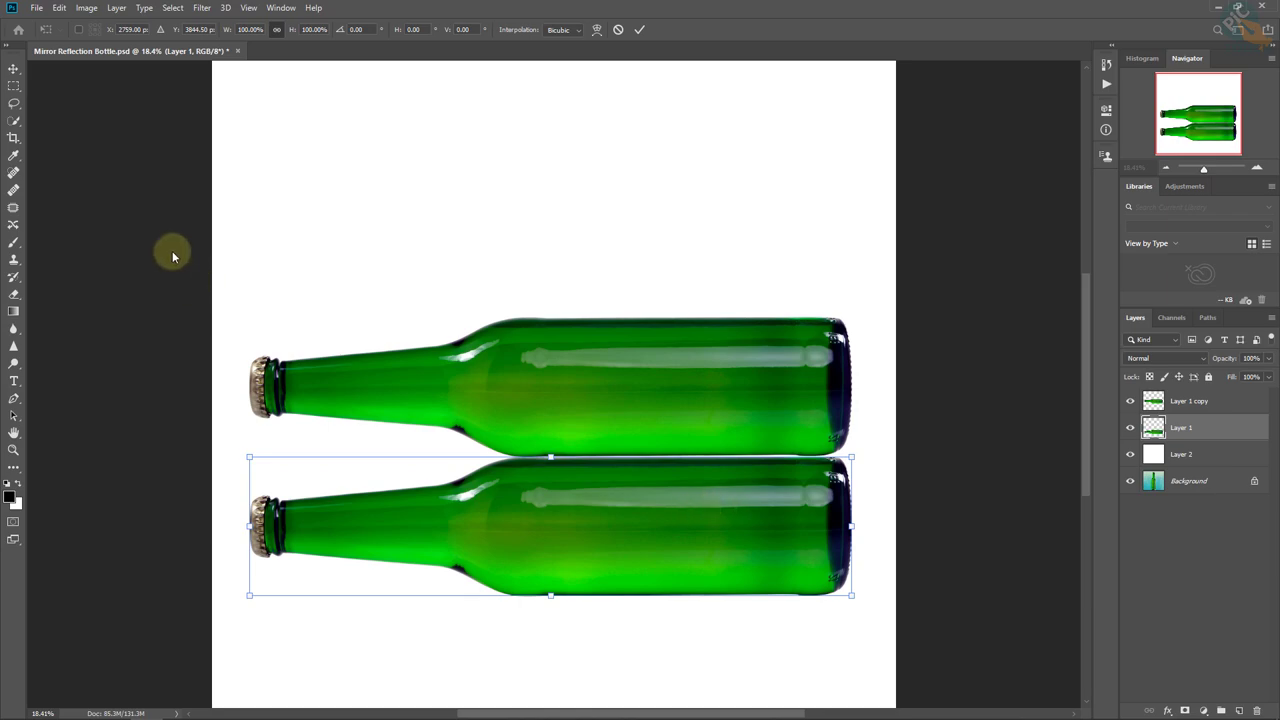
Flip the lower Layer 1 bottle vertically and nudge it up against the upper bottle.
click(58, 7)
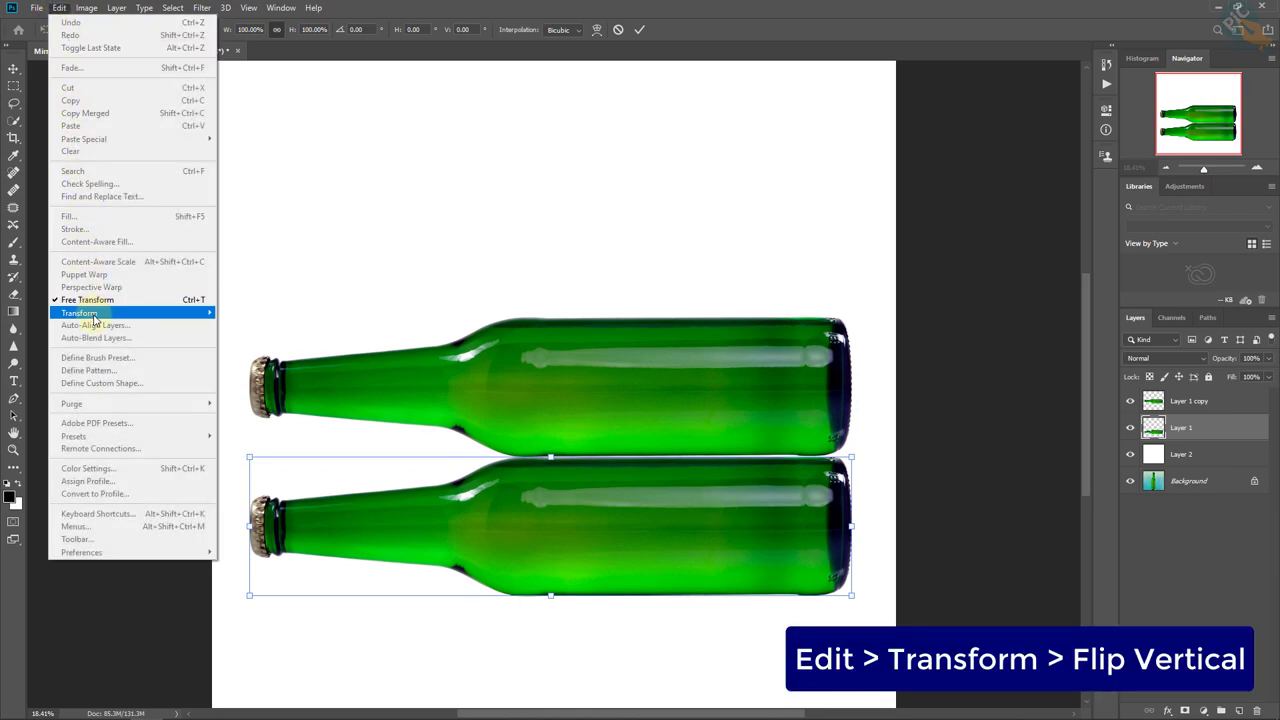
mouse_move(131, 313)
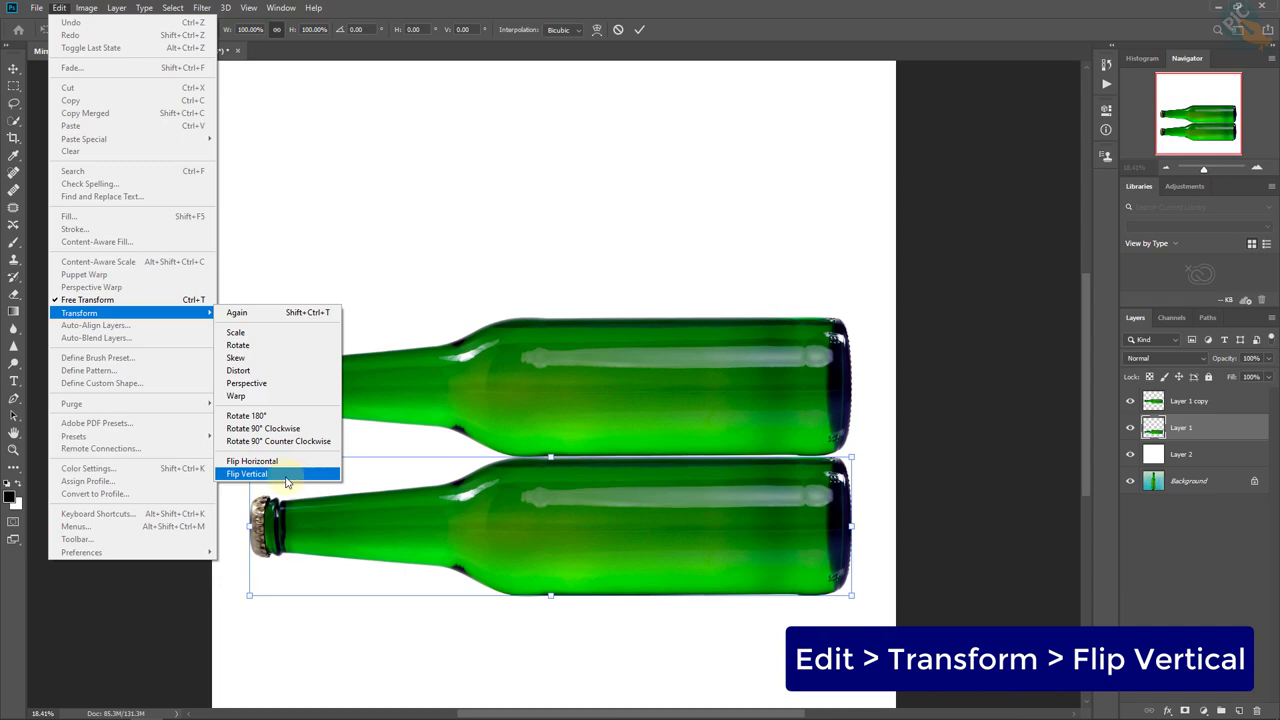
click(325, 480)
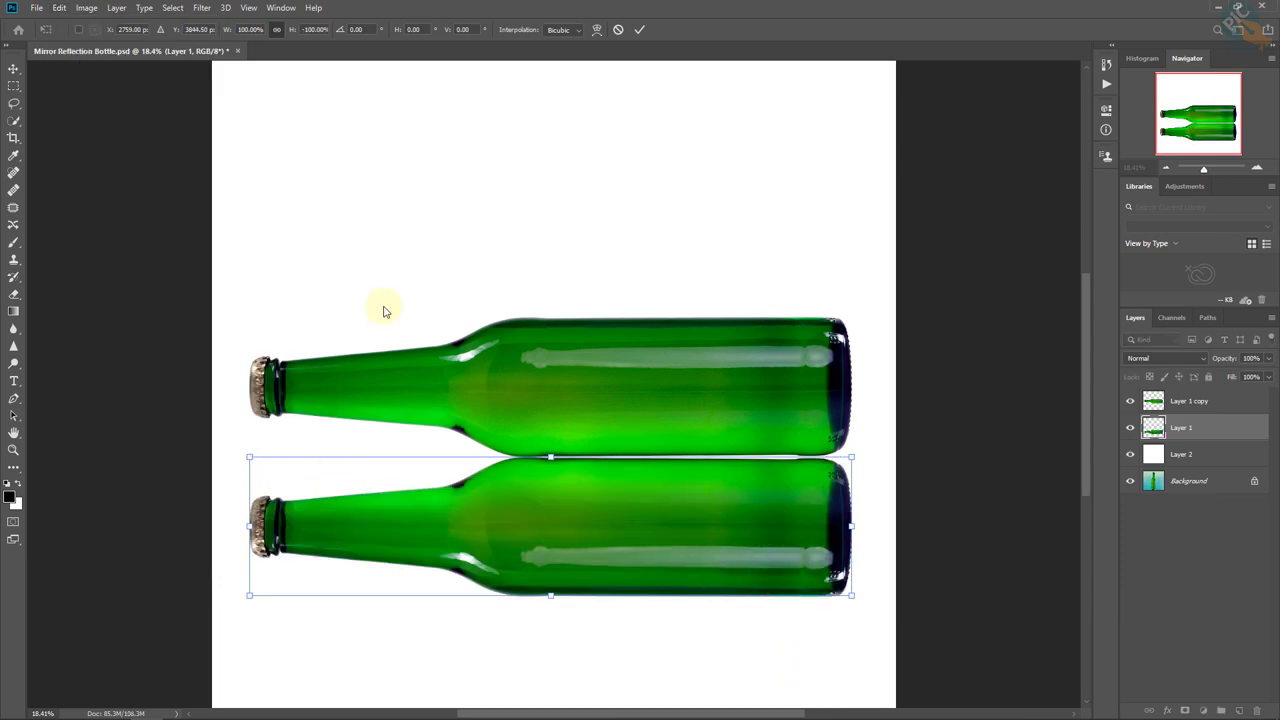
click(639, 29)
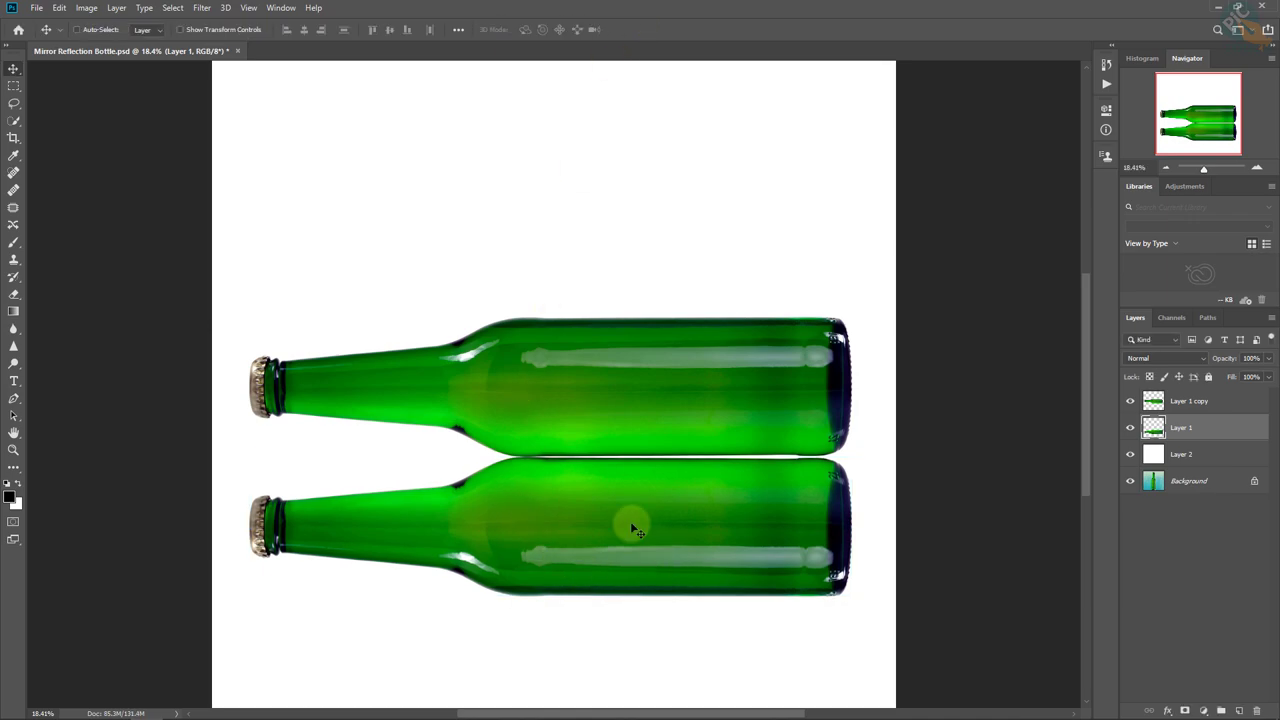
key(shift+Up)
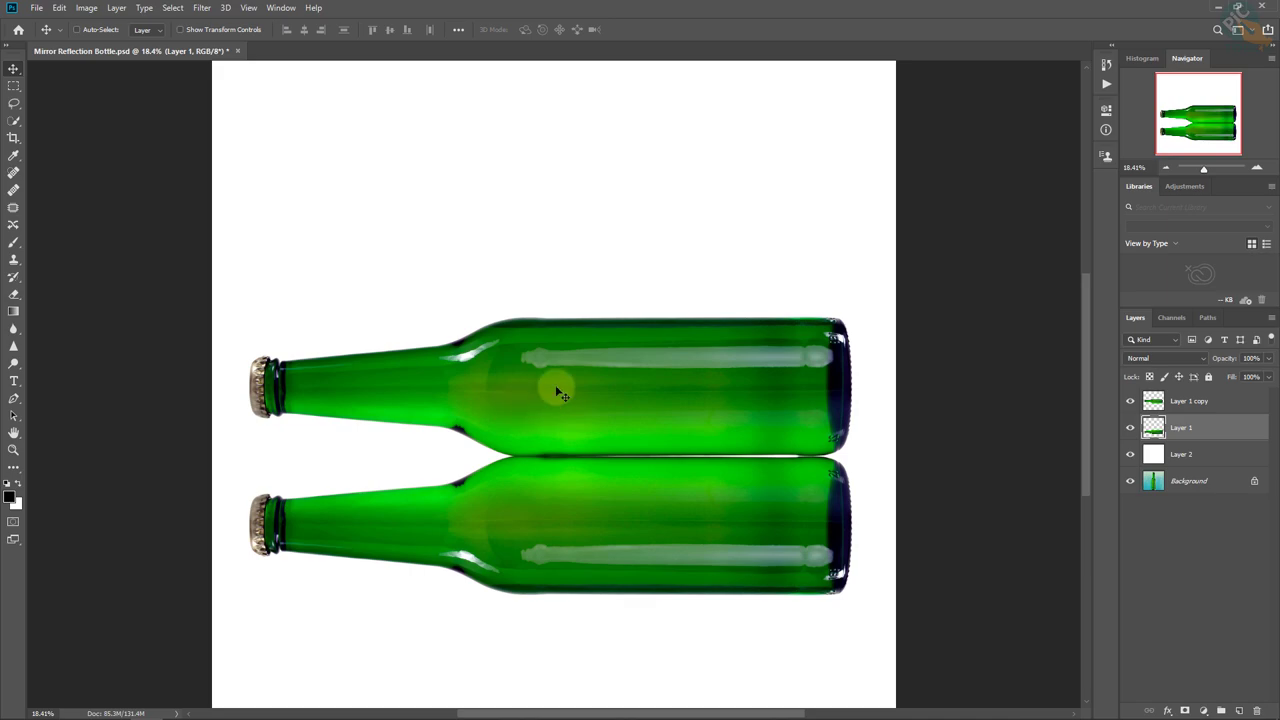
Apply Shadows/Highlights to the reflection with the shadows amount set to 0.
click(87, 10)
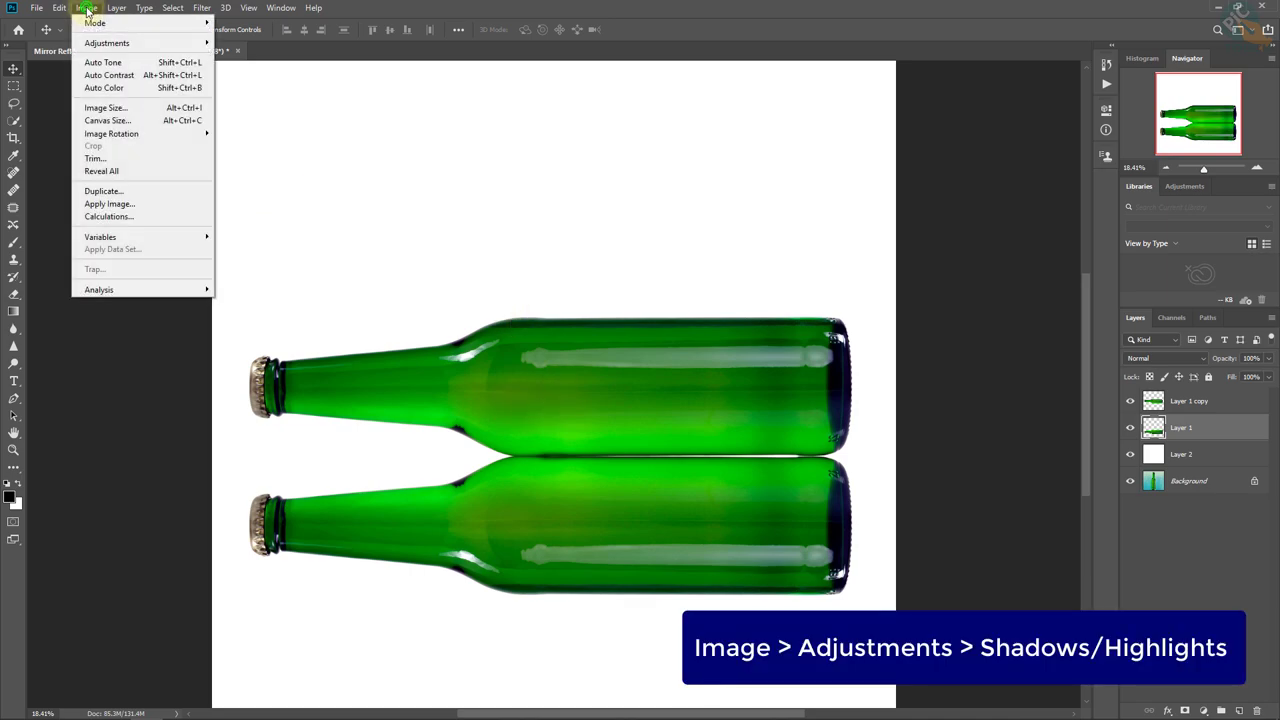
mouse_move(107, 43)
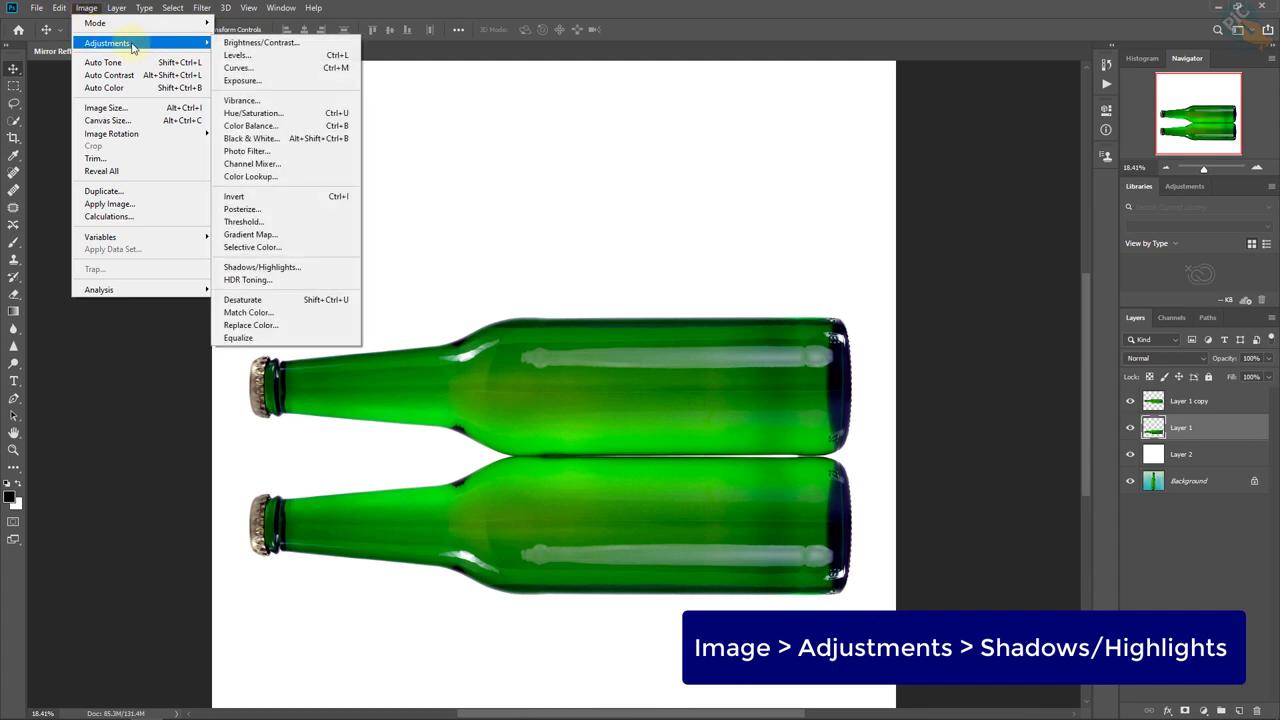
click(337, 268)
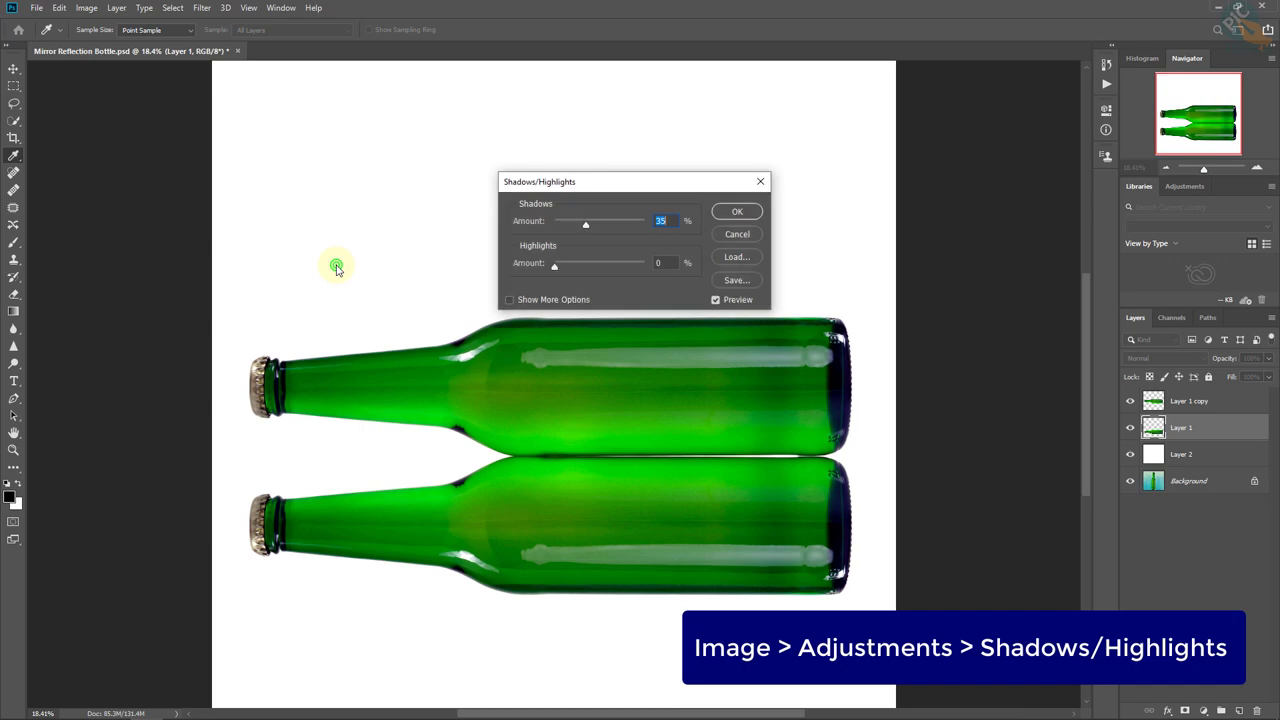
click(662, 219)
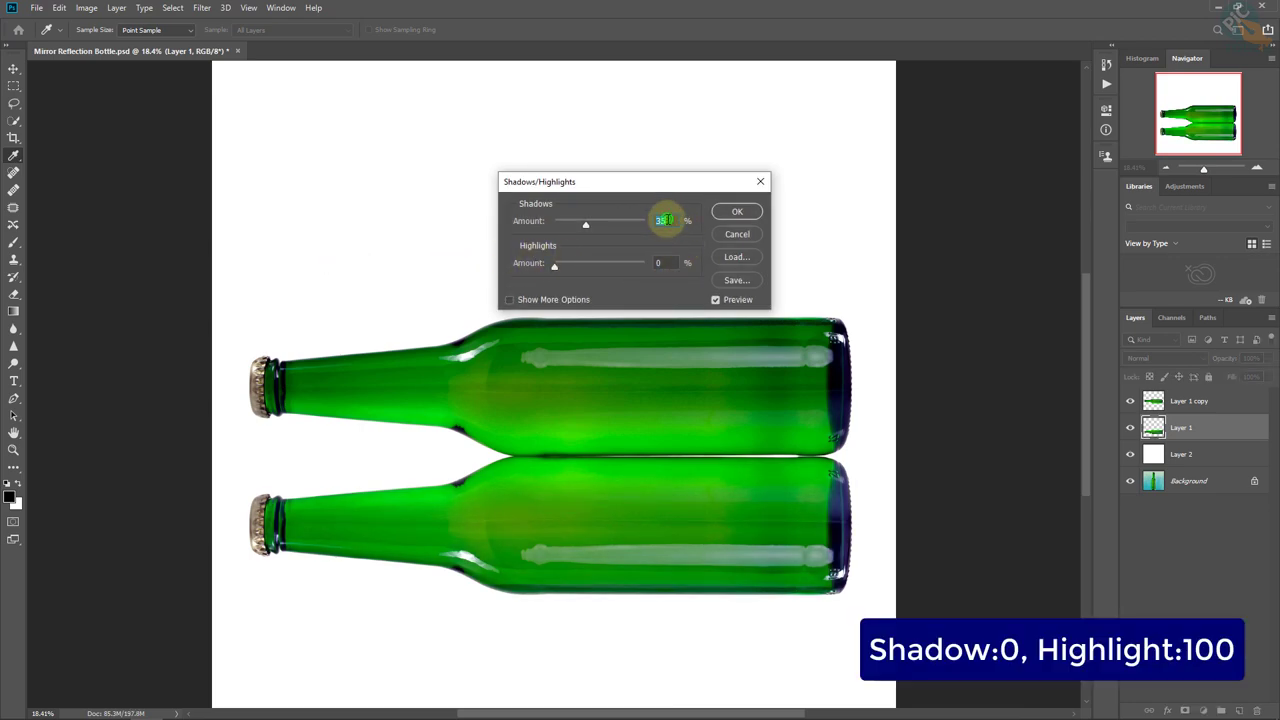
text(0)
click(677, 265)
text(100)
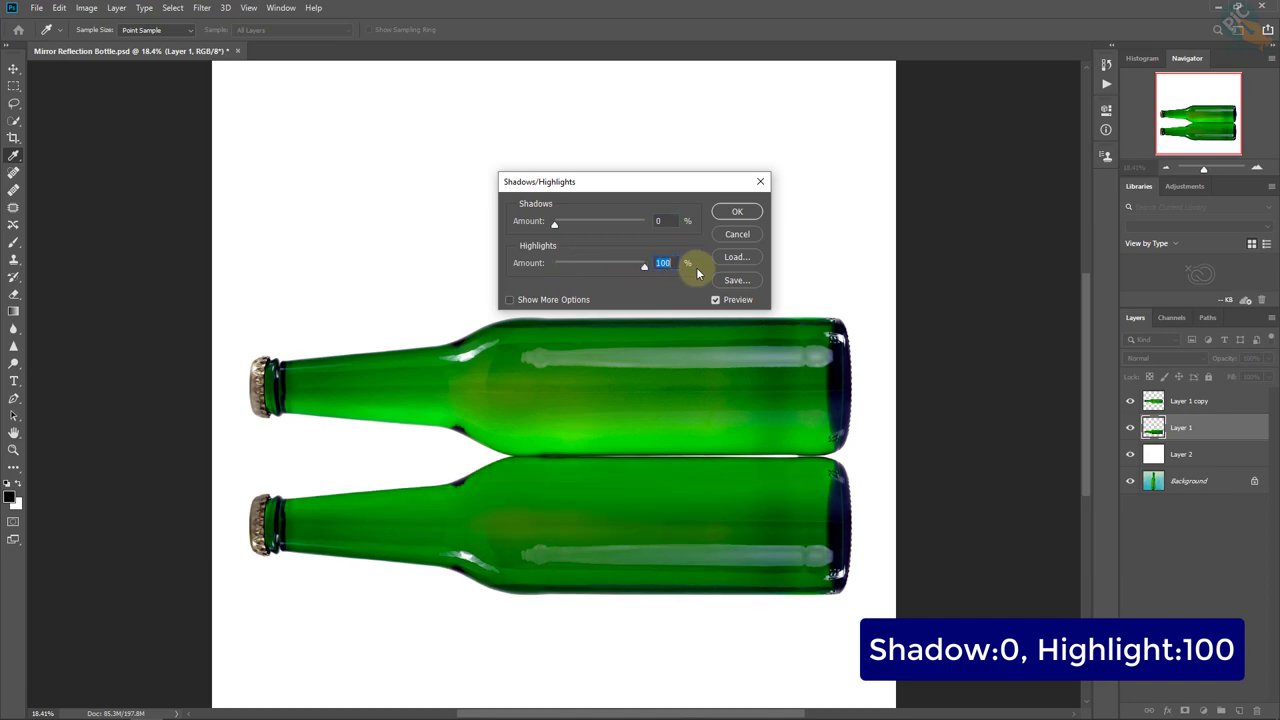
click(738, 212)
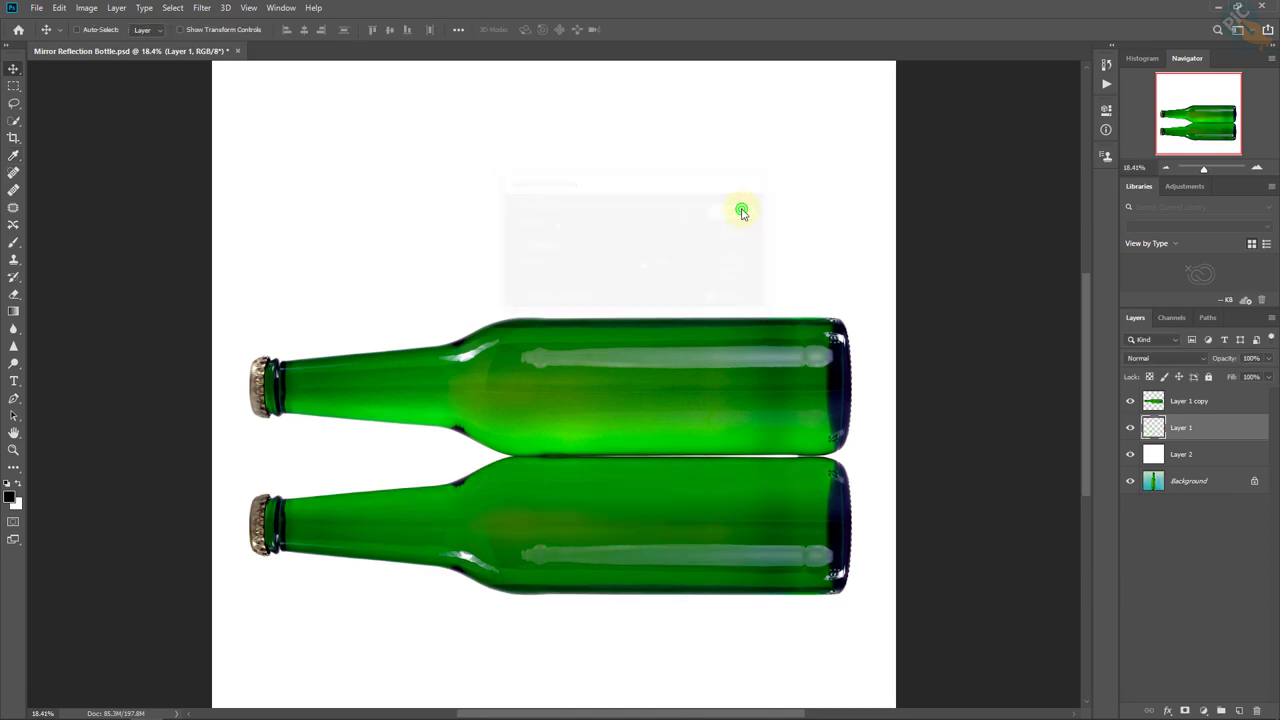
Reapply Shadows/Highlights with shadows 0 and highlights 100.
click(86, 8)
mouse_move(107, 43)
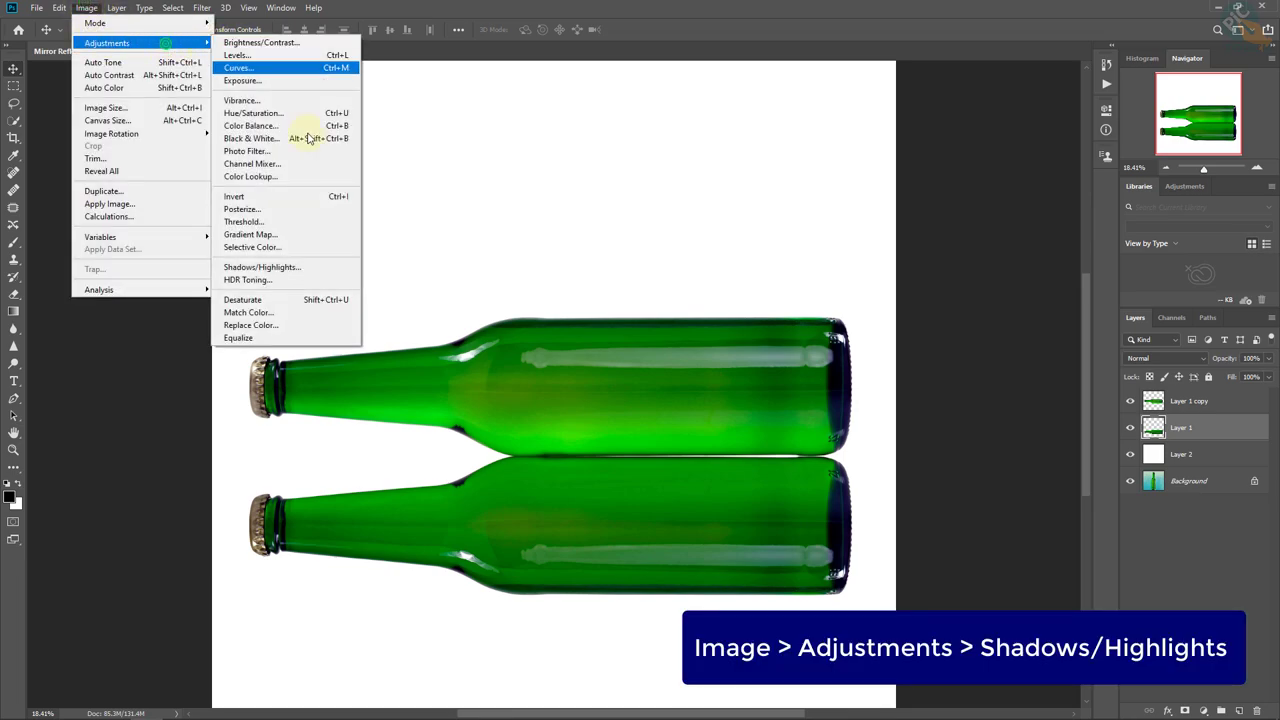
click(335, 269)
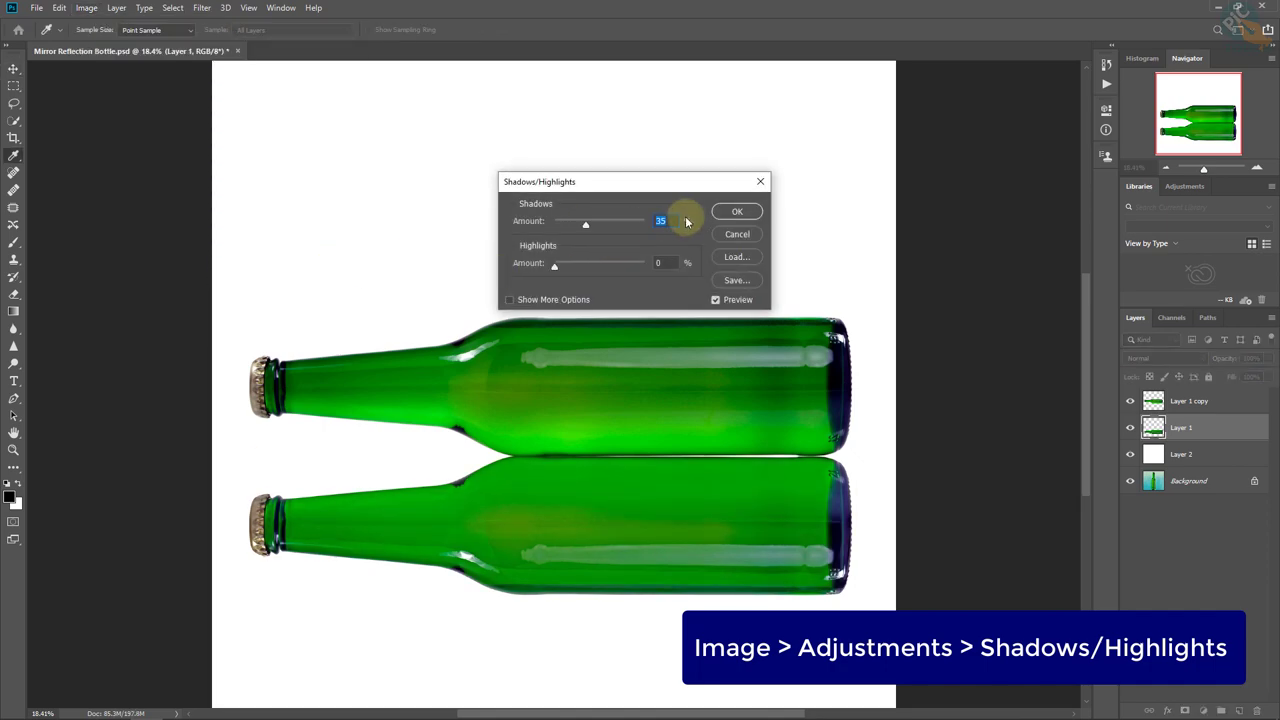
mouse_move(588, 224)
mouse_down()
mouse_move(530, 228)
mouse_move(640, 223)
mouse_move(554, 222)
mouse_up()
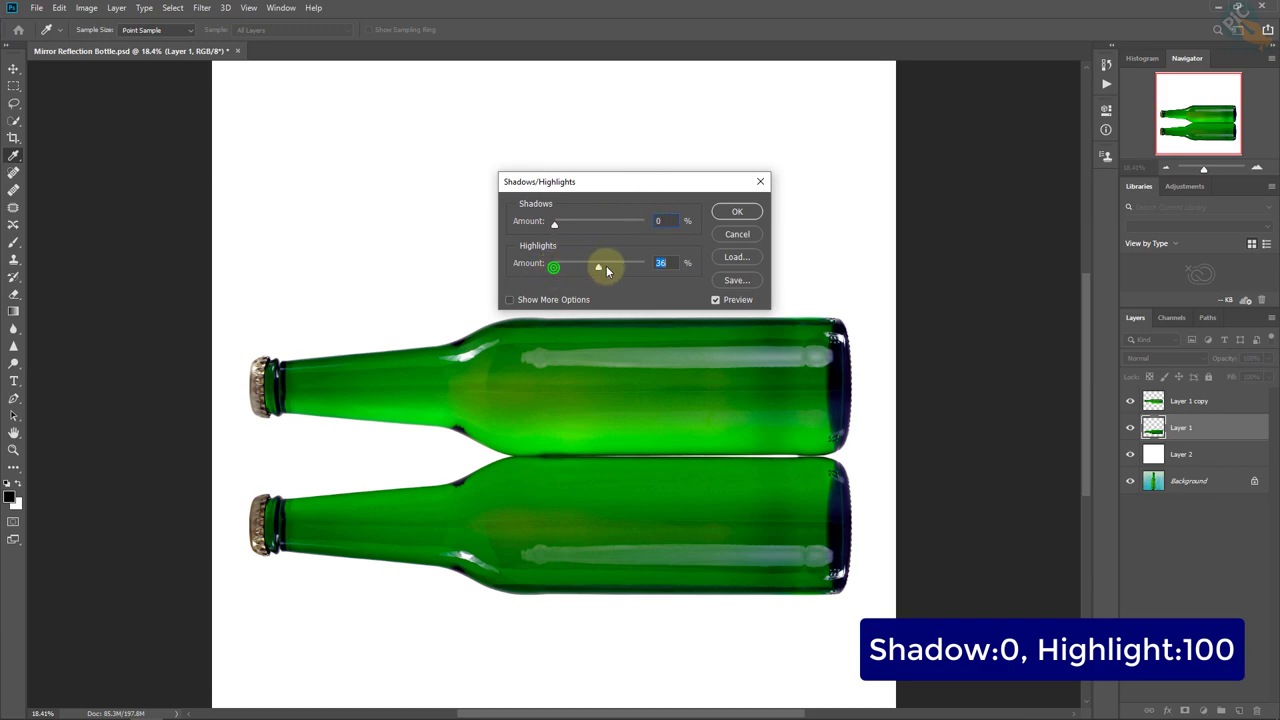
drag(554, 268, 677, 266)
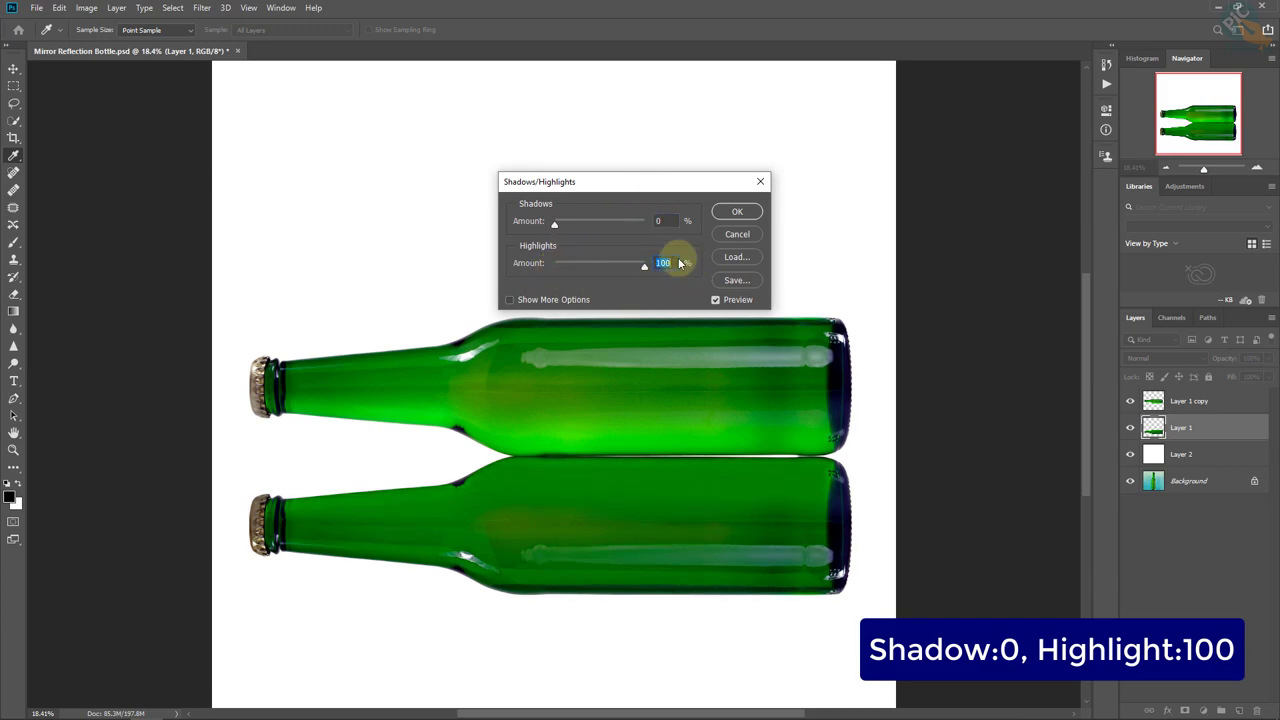
click(740, 213)
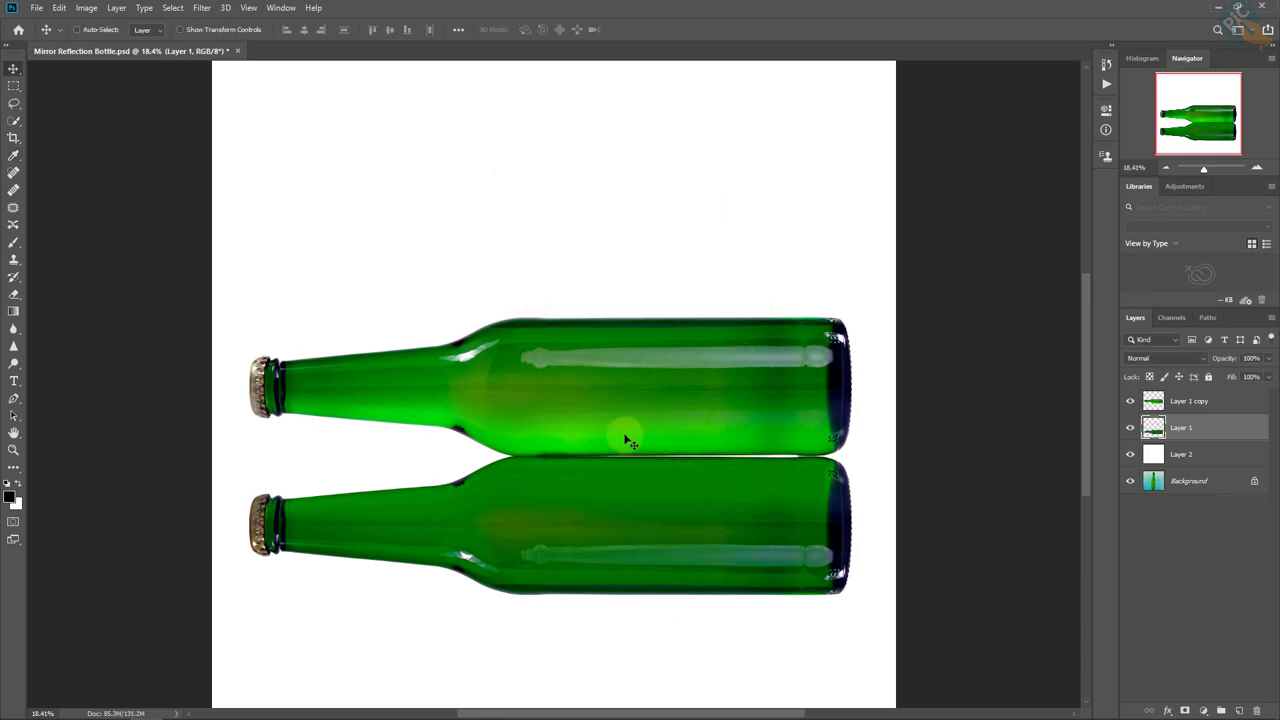
Blur the Layer 1 reflection with a Gaussian Blur radius of 8 pixels.
click(201, 9)
mouse_move(260, 159)
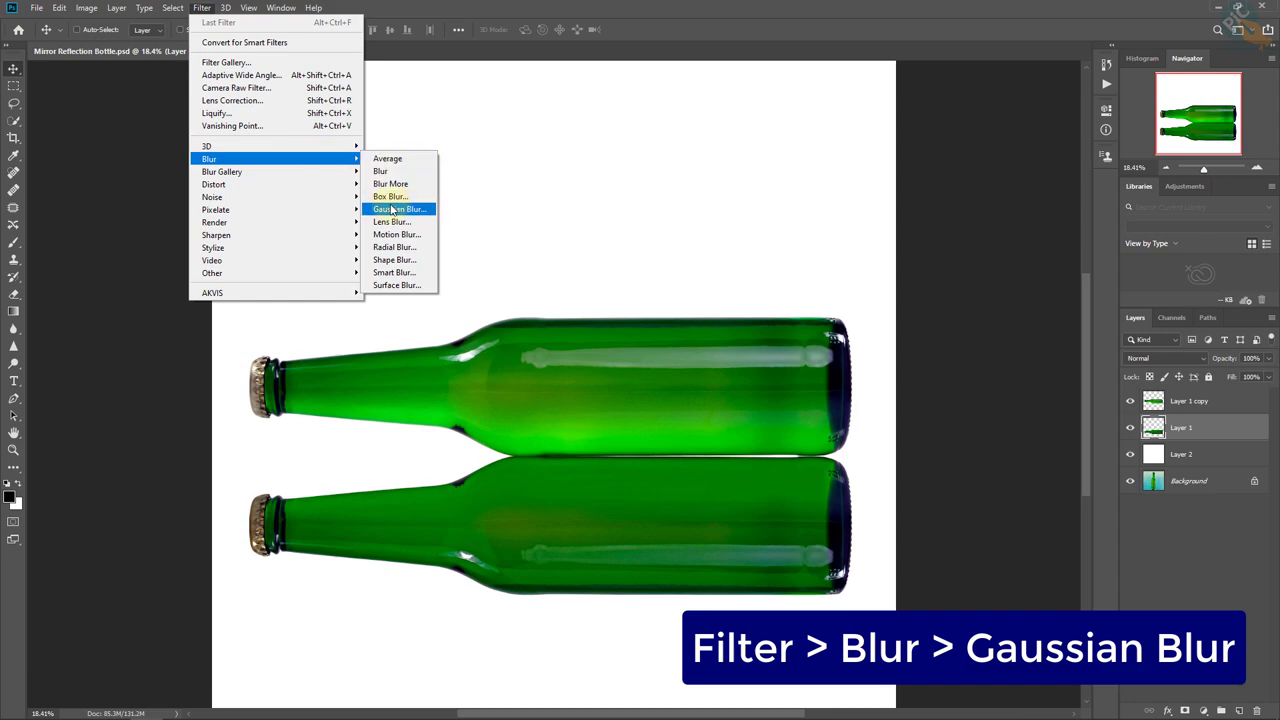
click(392, 209)
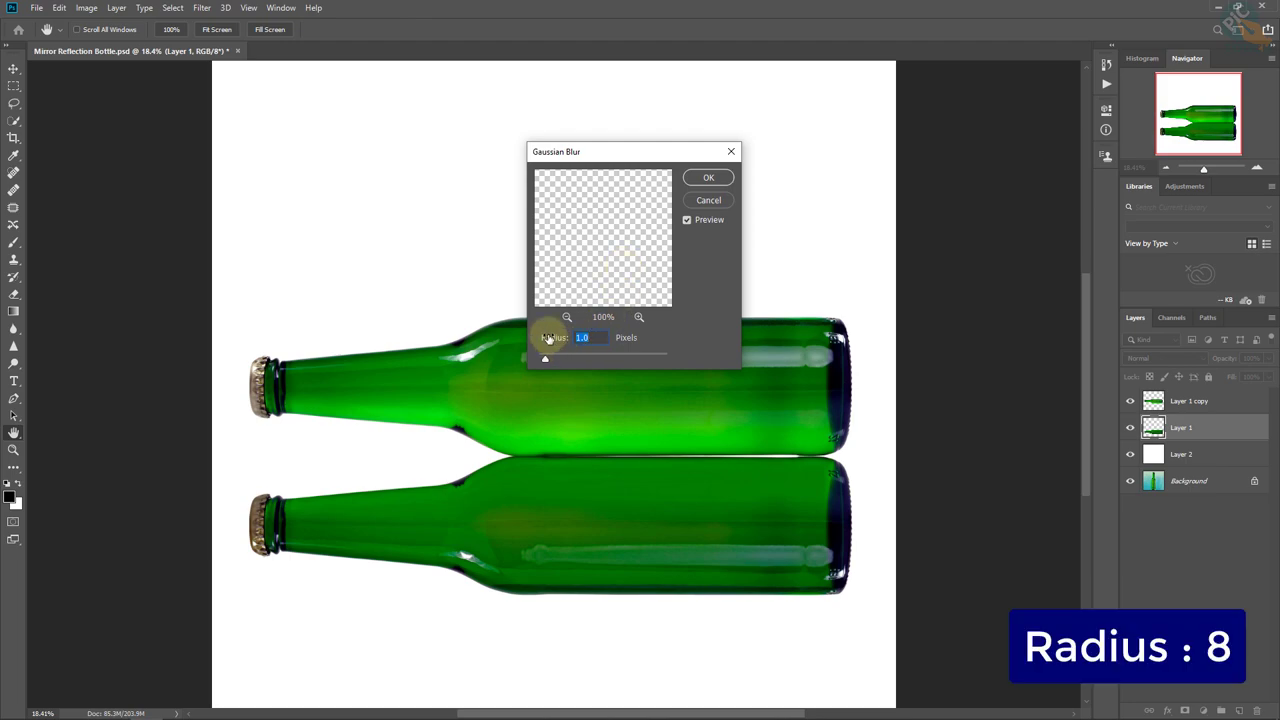
drag(564, 362, 586, 362)
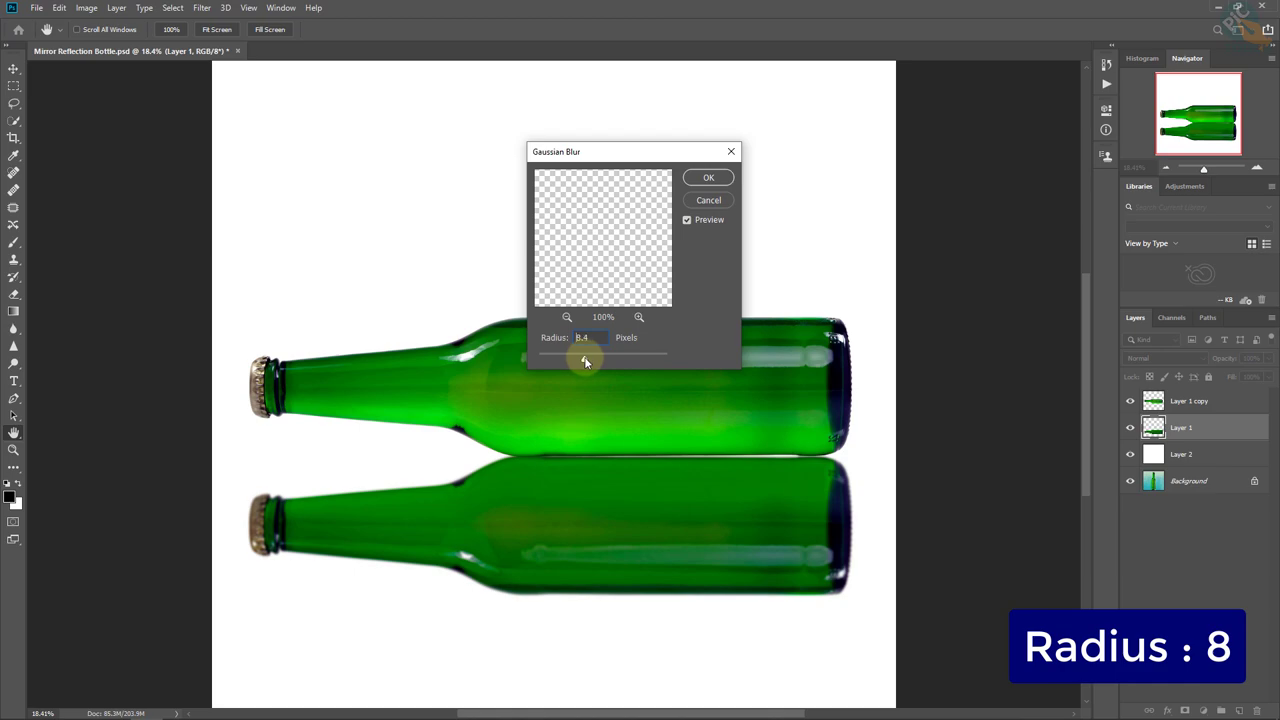
text(8)
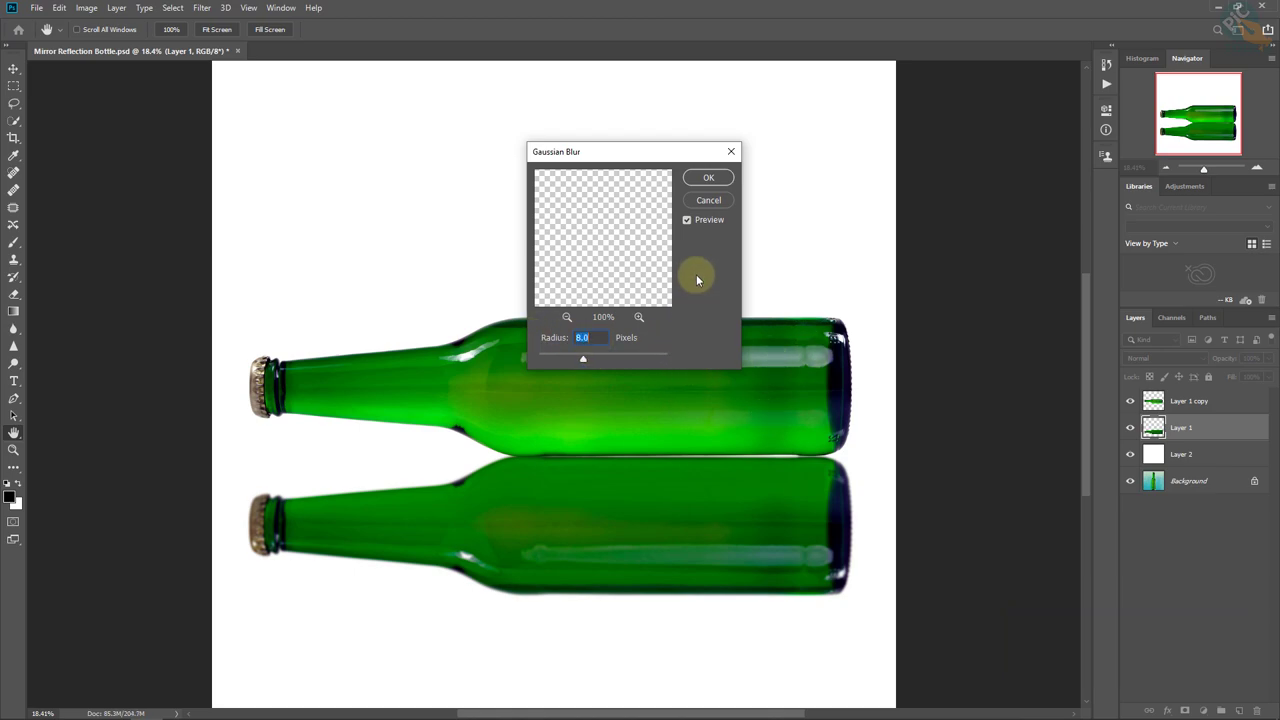
click(705, 179)
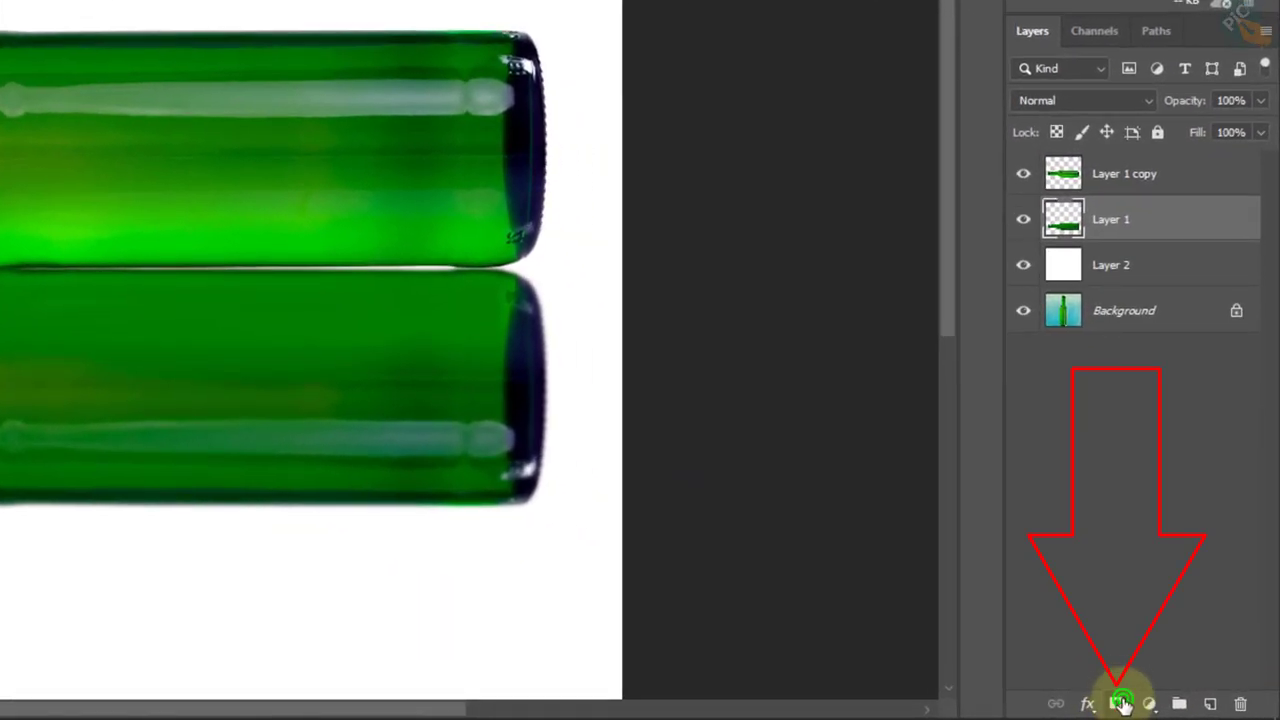
Add a layer mask to Layer 1 and swap the foreground and background colours.
click(1121, 704)
click(1118, 219)
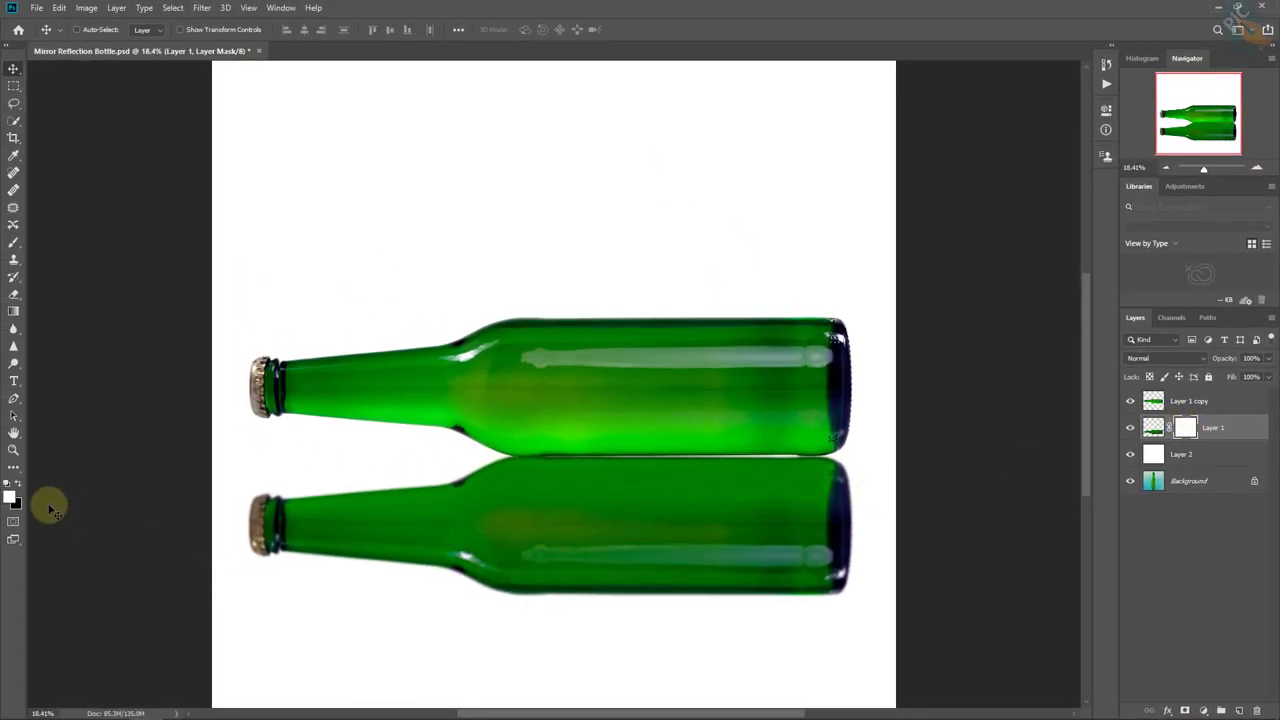
click(17, 483)
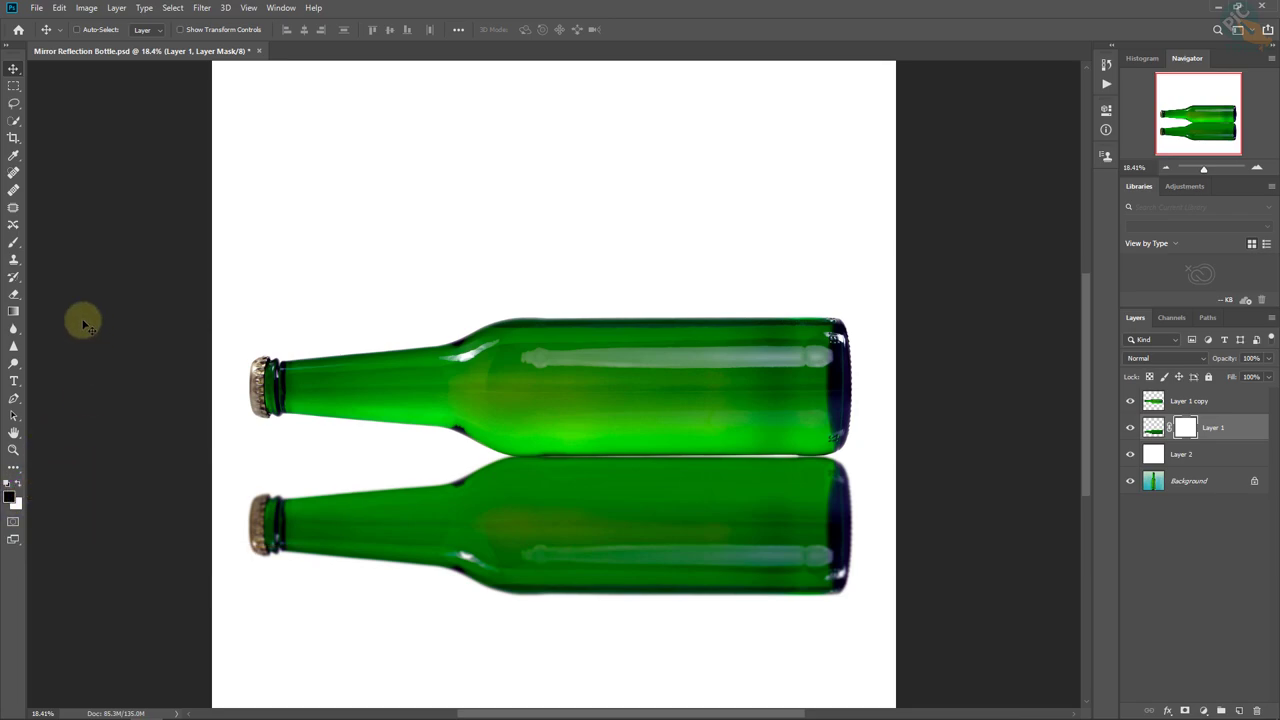
Set the Gradient tool to the Foreground to Transparent preset in the Gradient Editor.
click(13, 313)
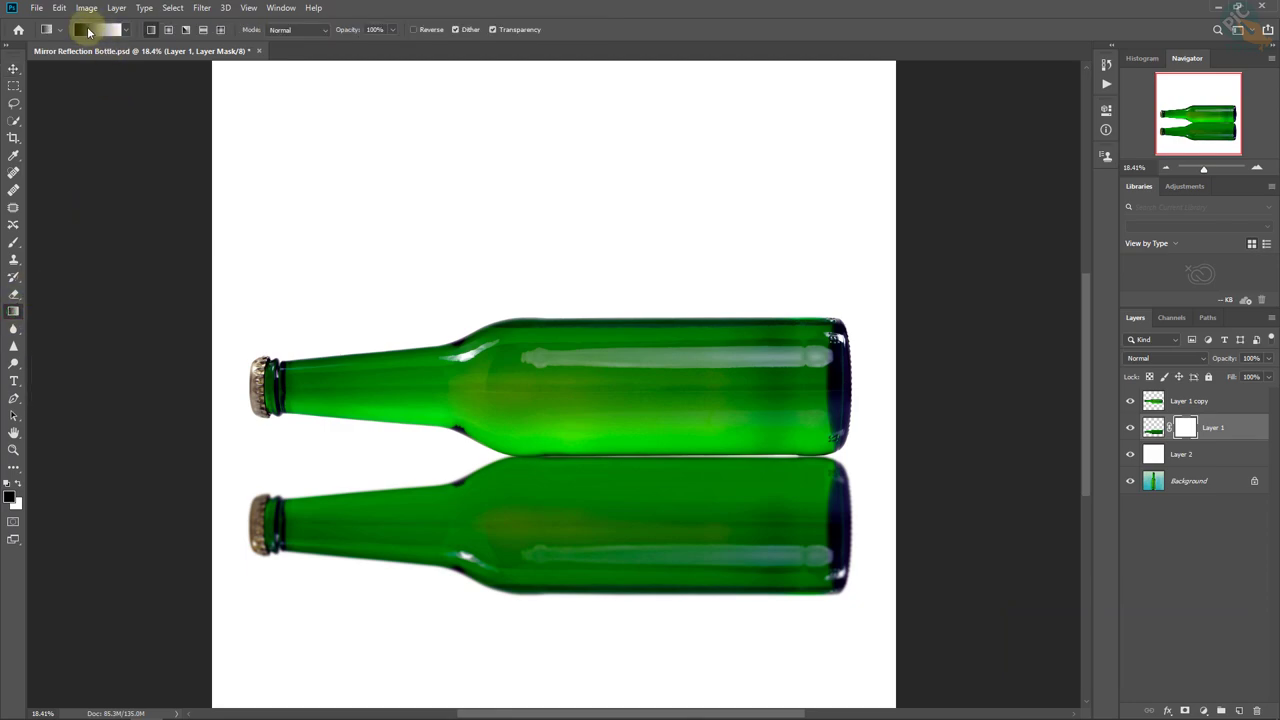
click(91, 31)
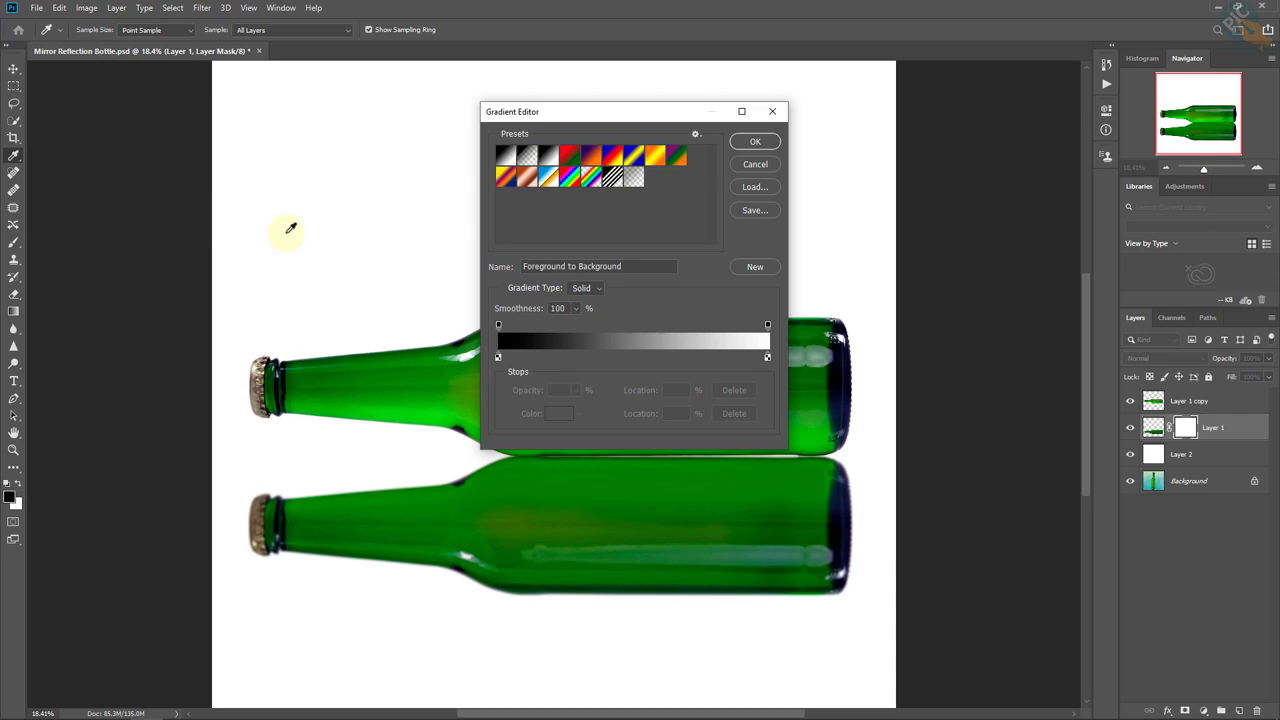
click(528, 155)
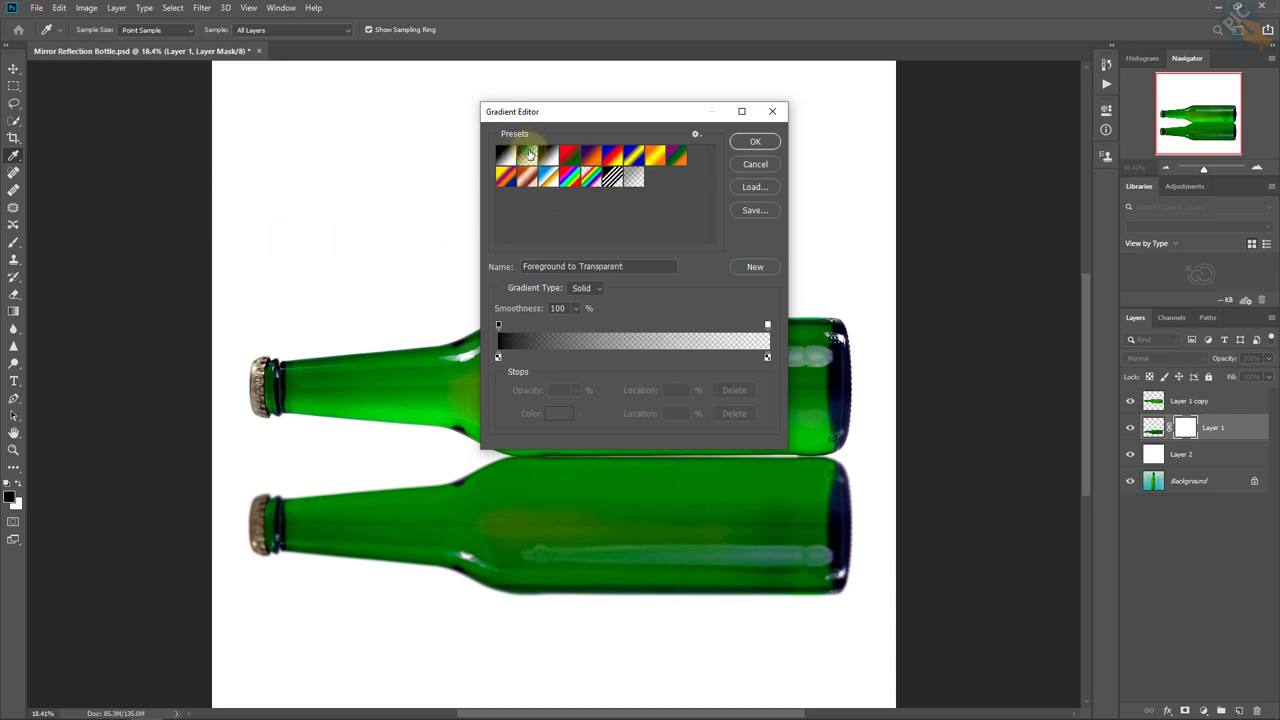
double_click(528, 155)
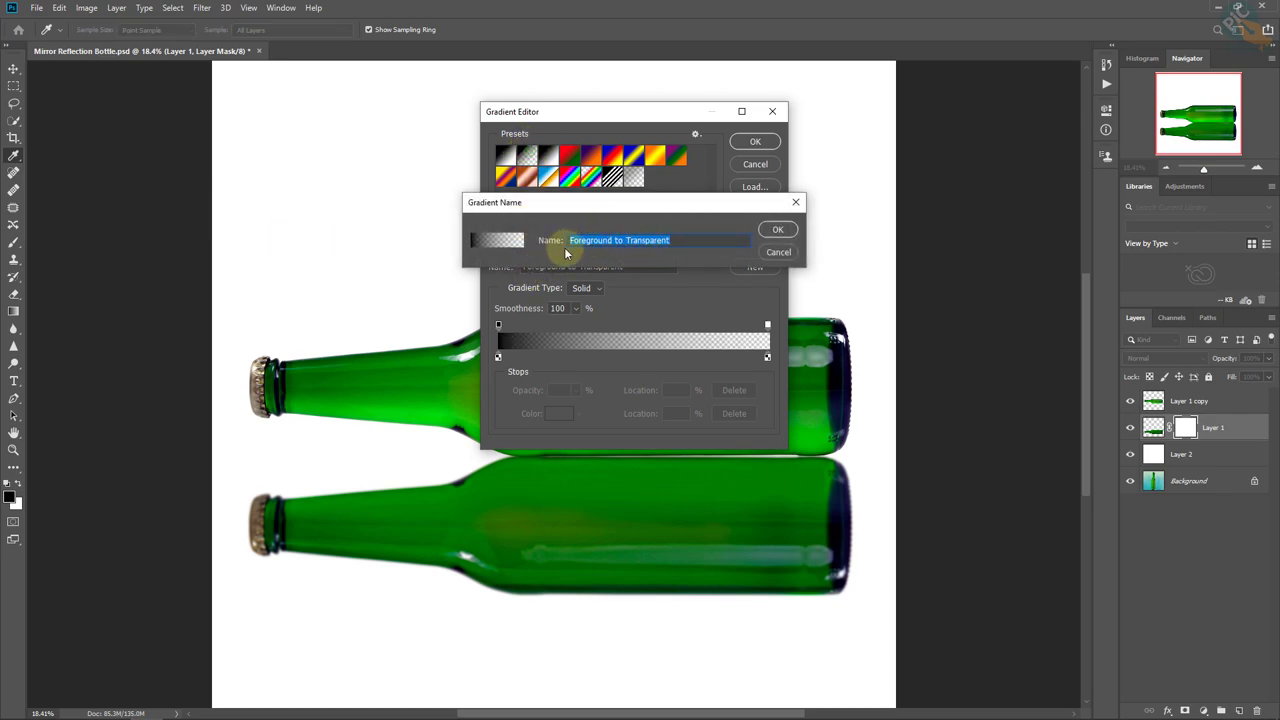
click(779, 229)
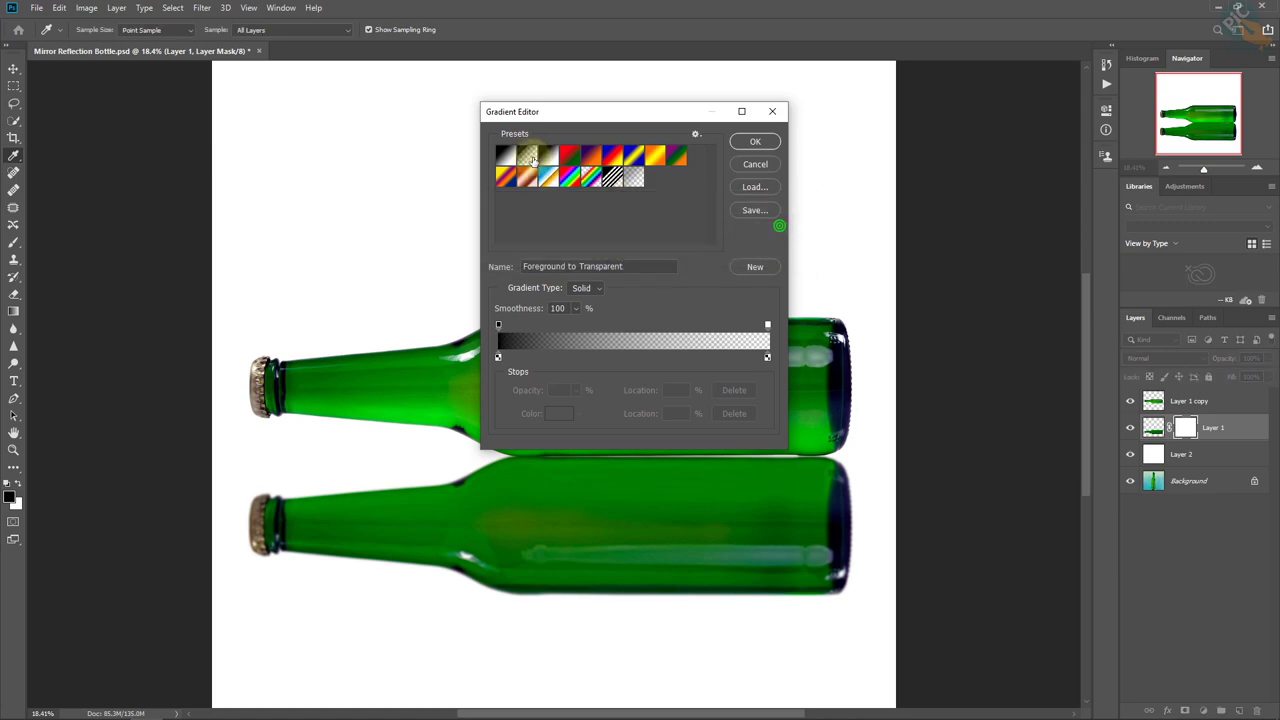
click(755, 142)
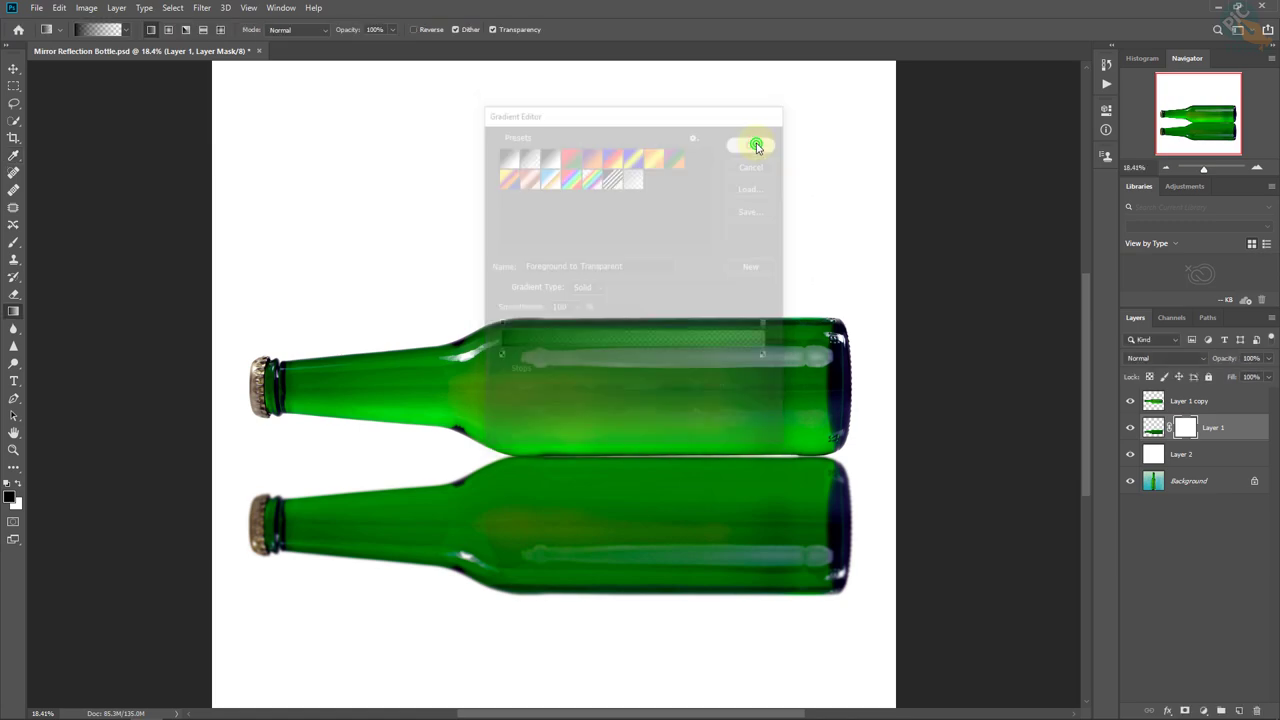
Draw a vertical gradient on Layer 1's mask, redrawing until the reflection fades out higher.
click(1186, 427)
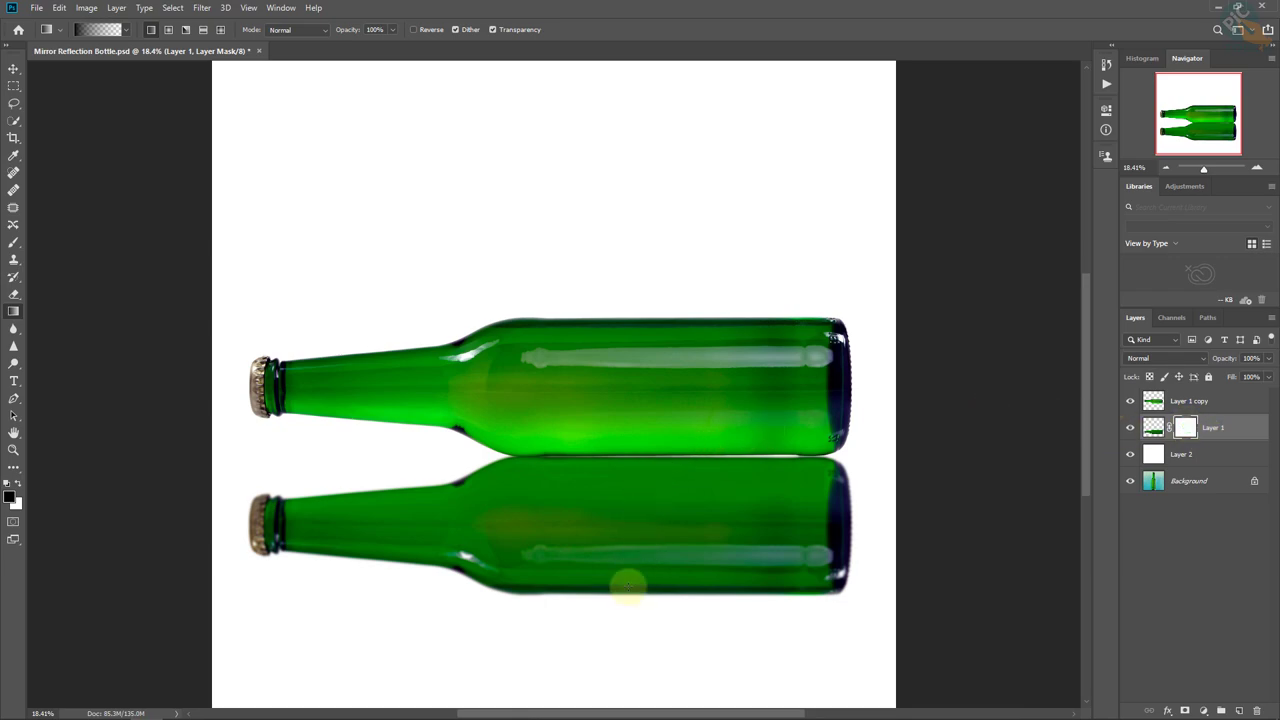
drag(641, 594, 640, 485)
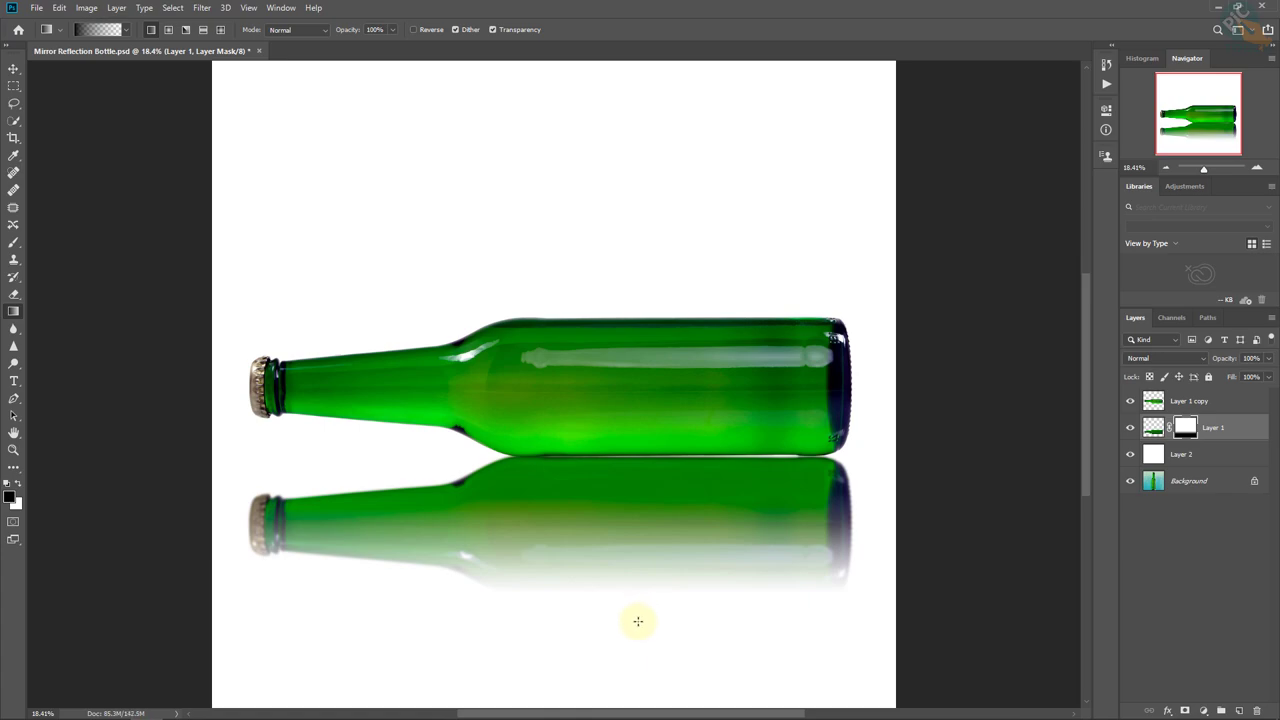
drag(638, 539, 632, 516)
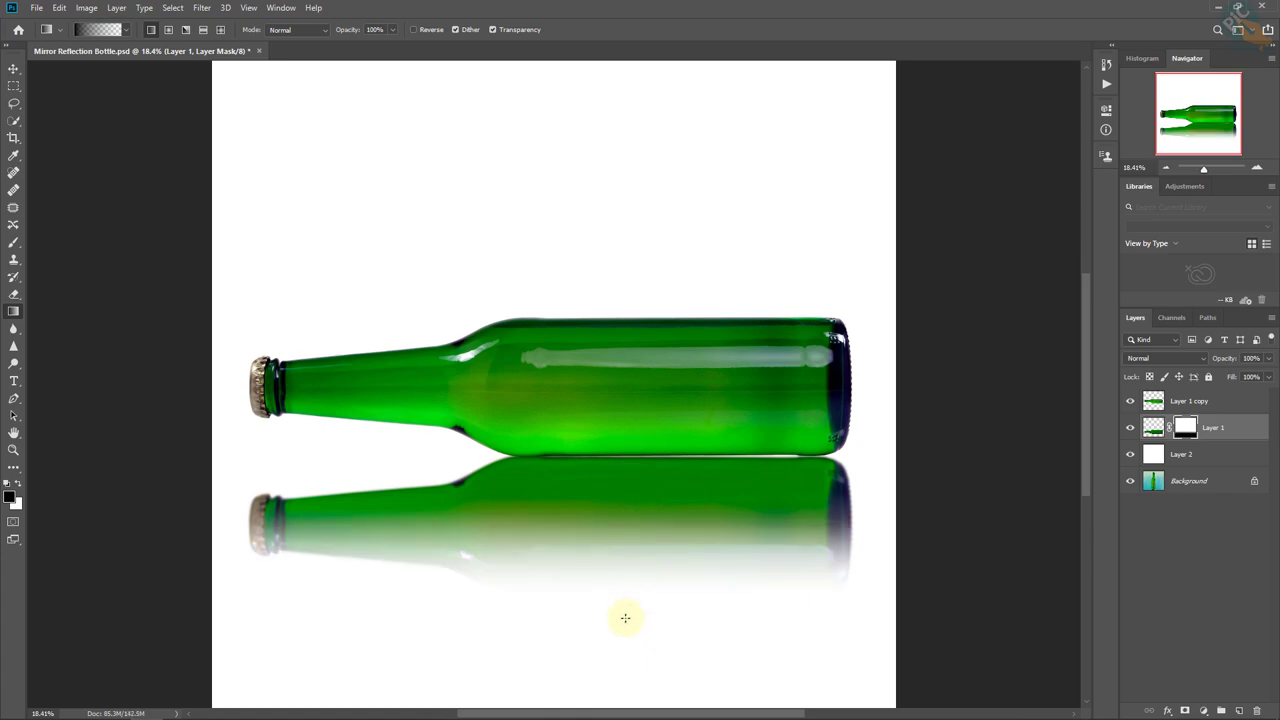
drag(625, 618, 586, 534)
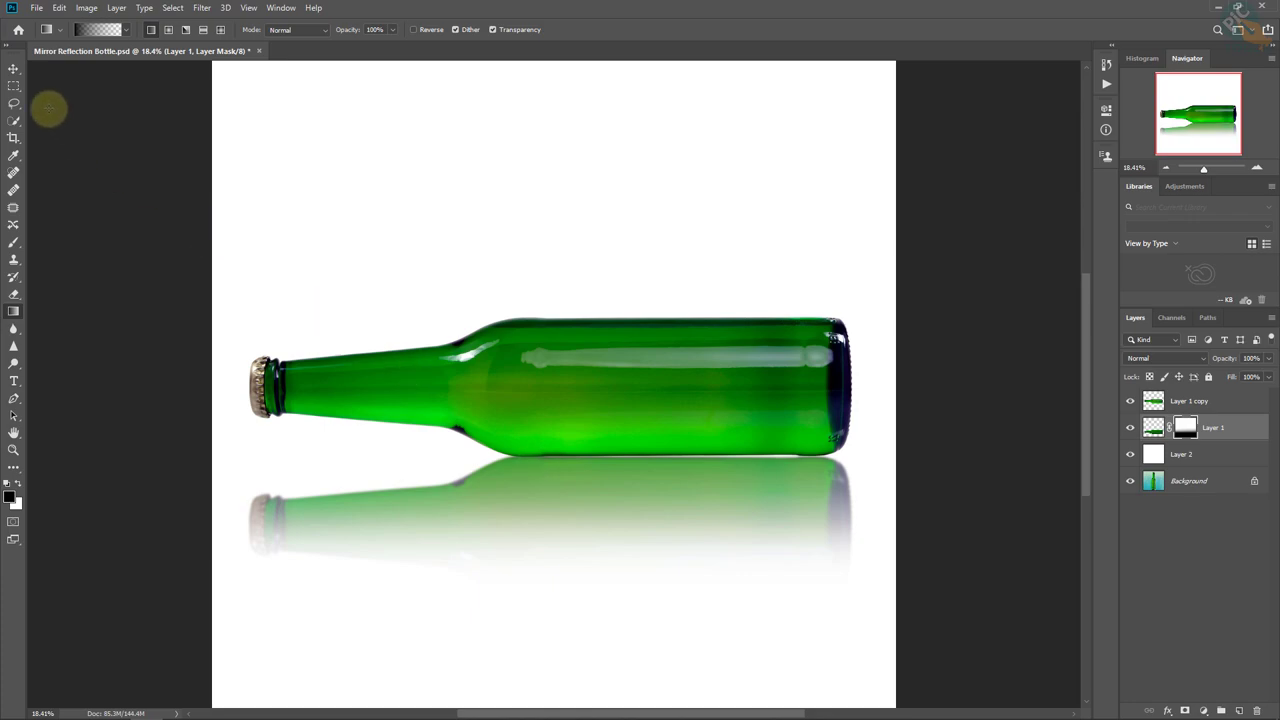
Switch to the Move tool and target Layer 1's pixels instead of its mask.
click(15, 68)
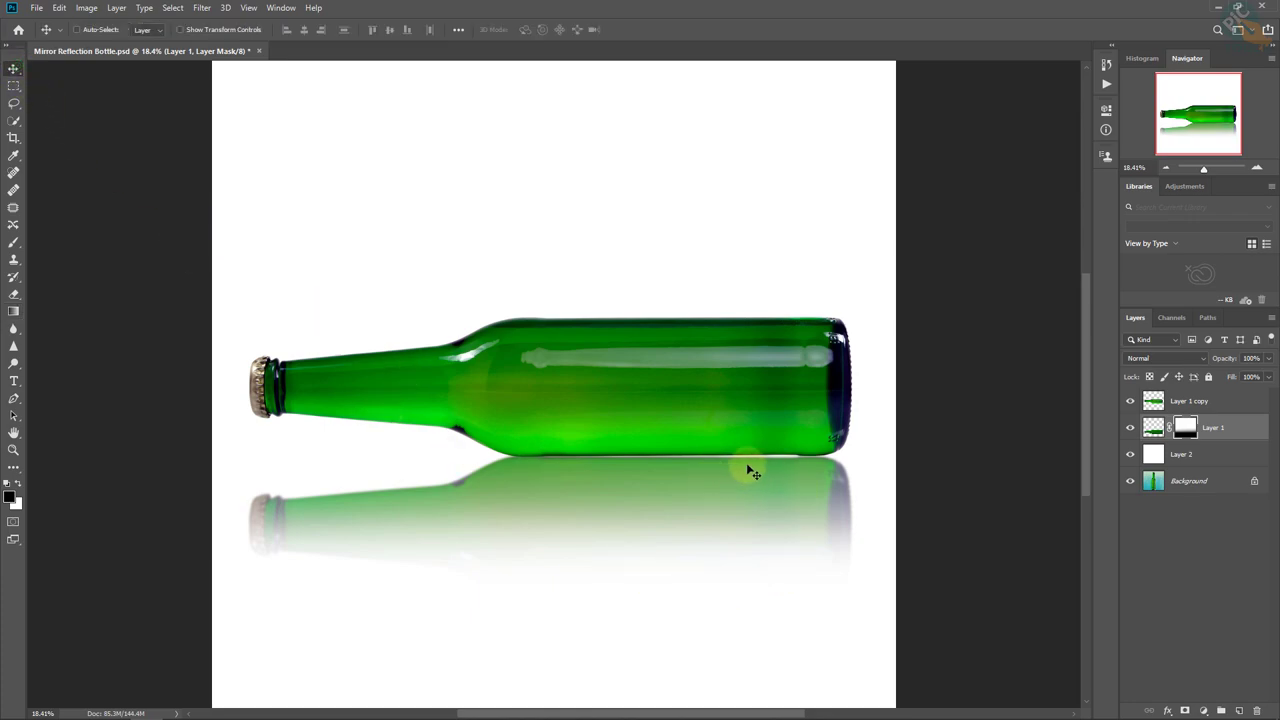
key(ctrl+2)
click(1257, 428)
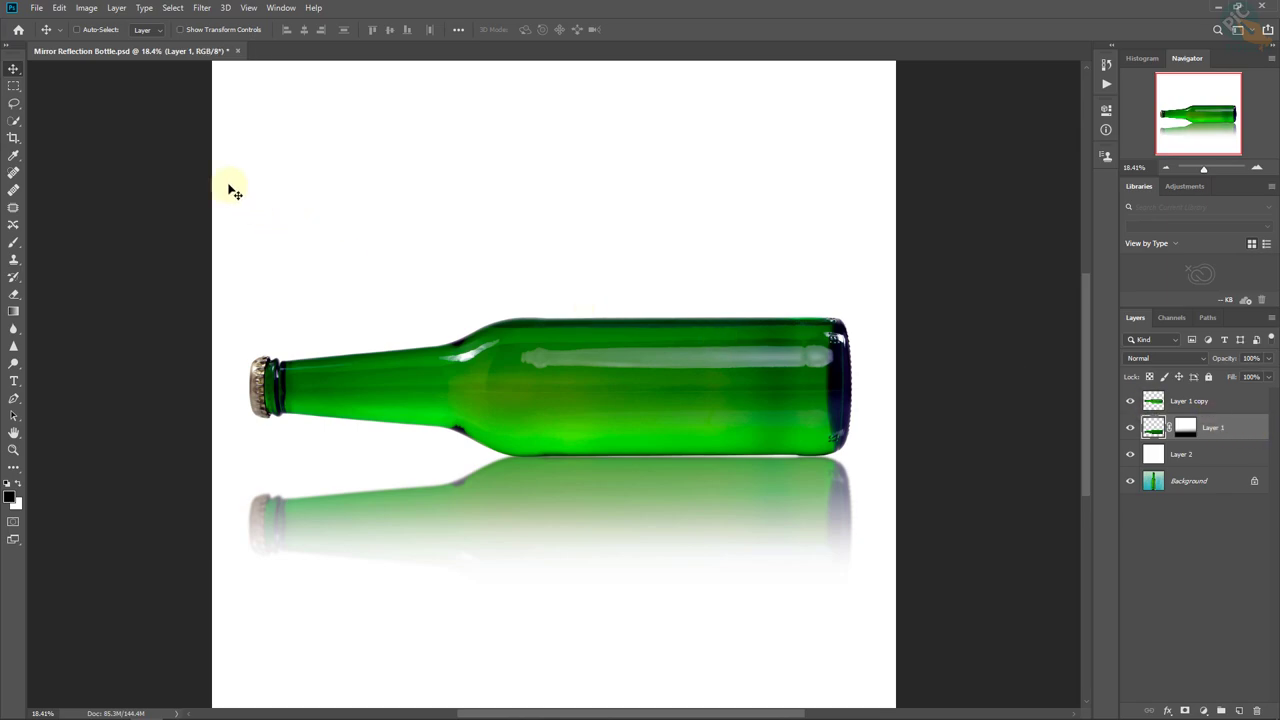
Create a new empty layer, Layer 3, via Layer > New > Layer.
click(116, 8)
mouse_move(175, 22)
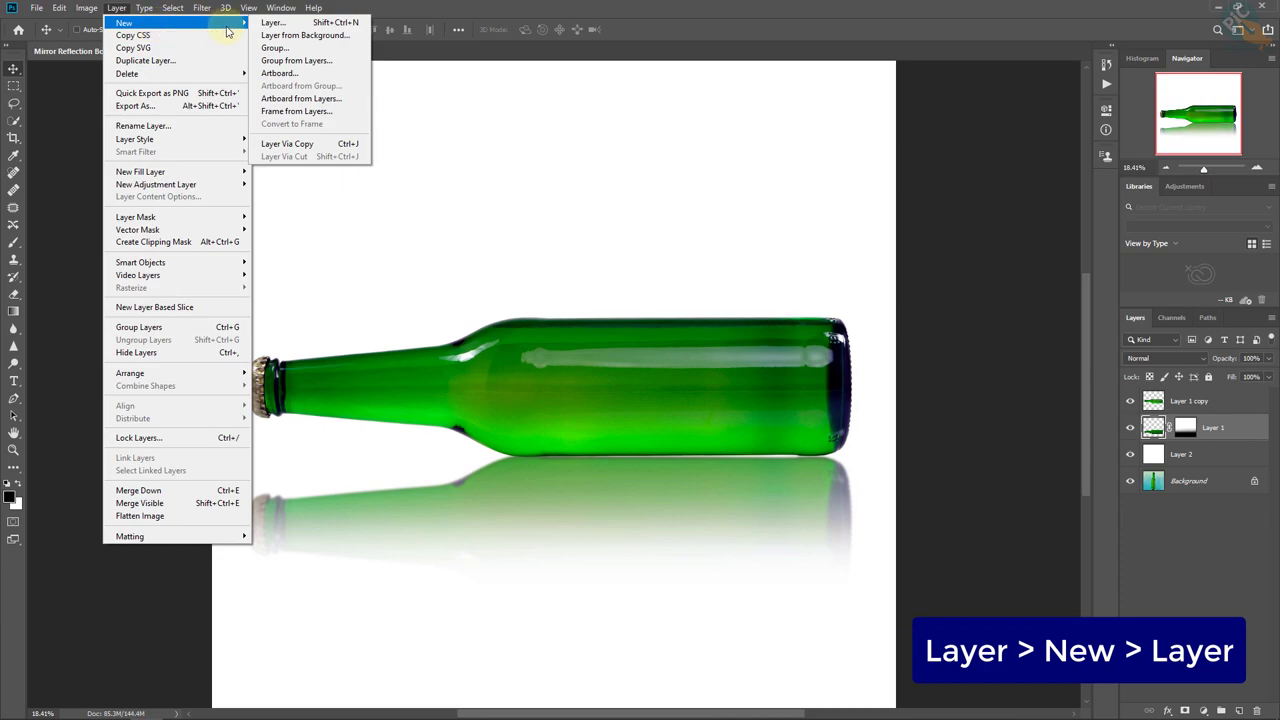
click(308, 24)
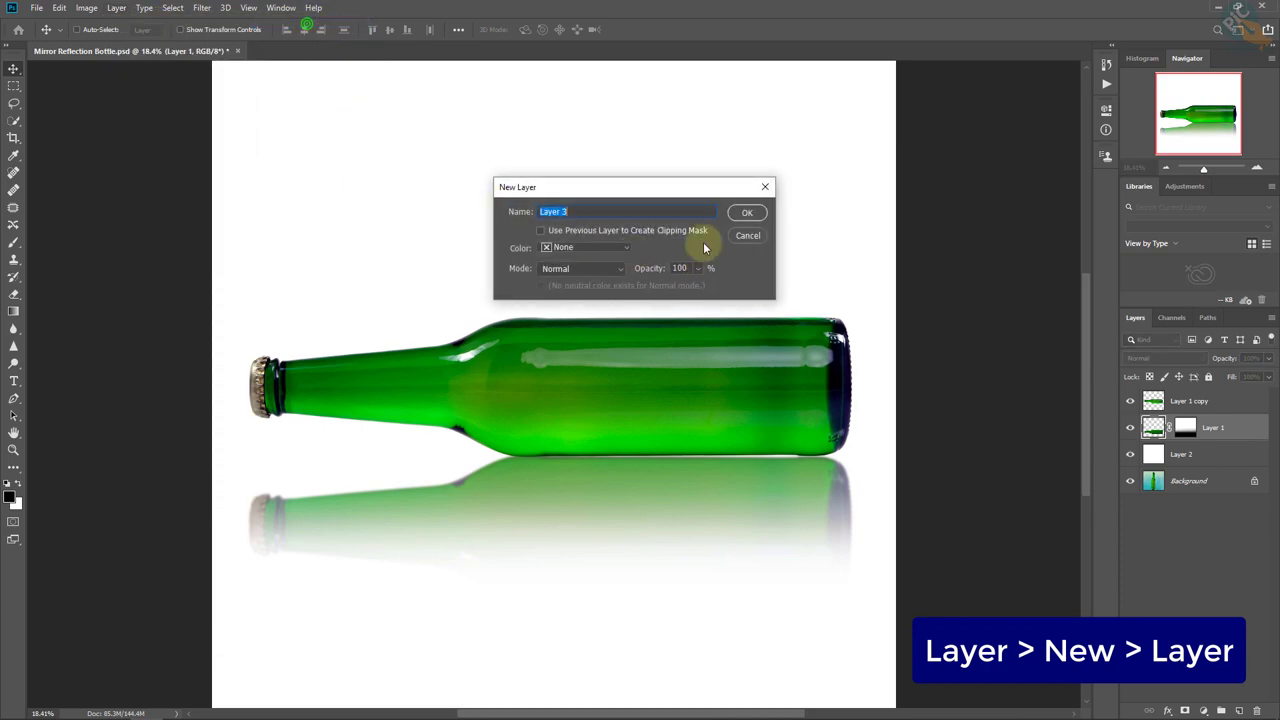
click(746, 212)
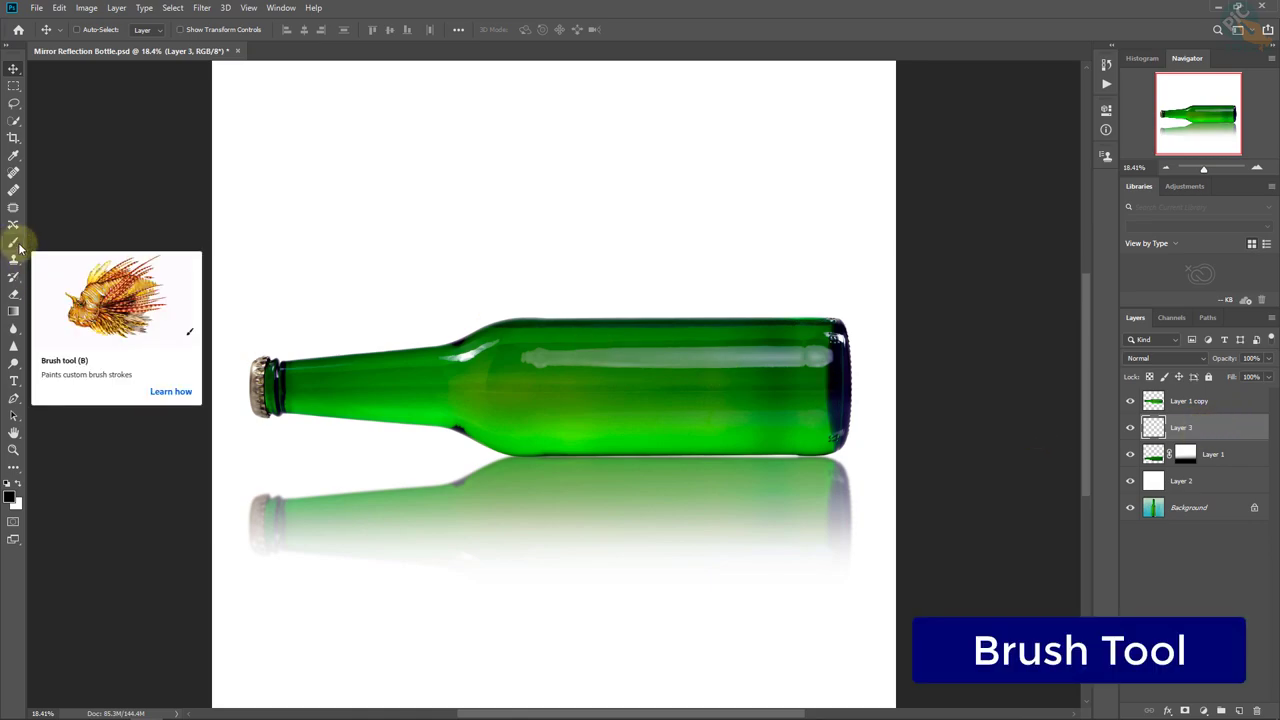
Paint a black stroke along the bottle's bottom edge with a large soft brush.
drag(13, 241, 69, 243)
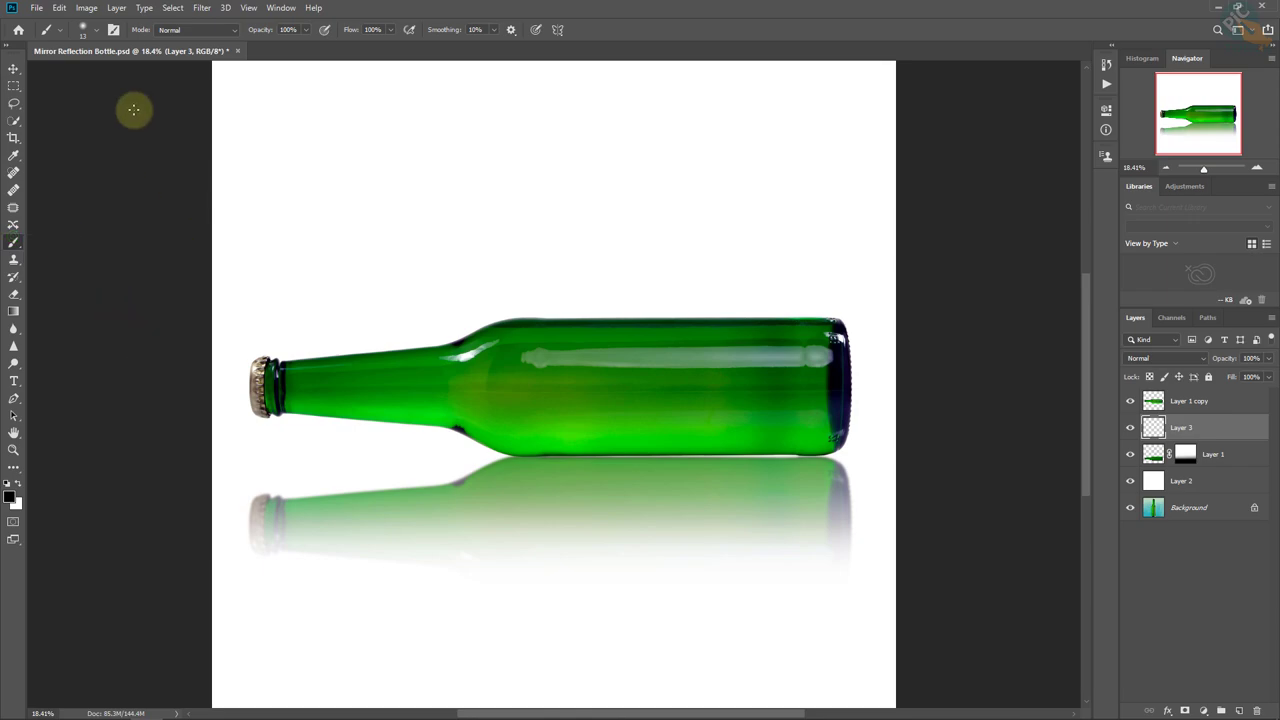
click(90, 37)
drag(79, 73, 136, 73)
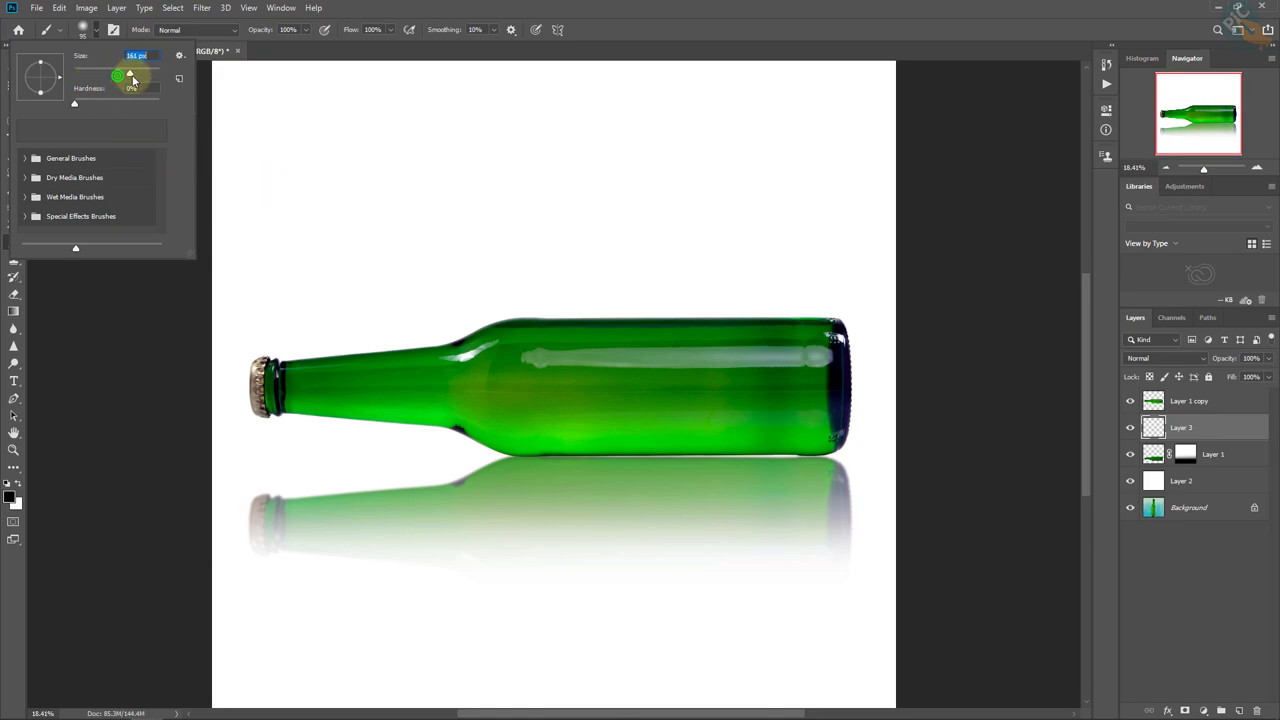
click(665, 455)
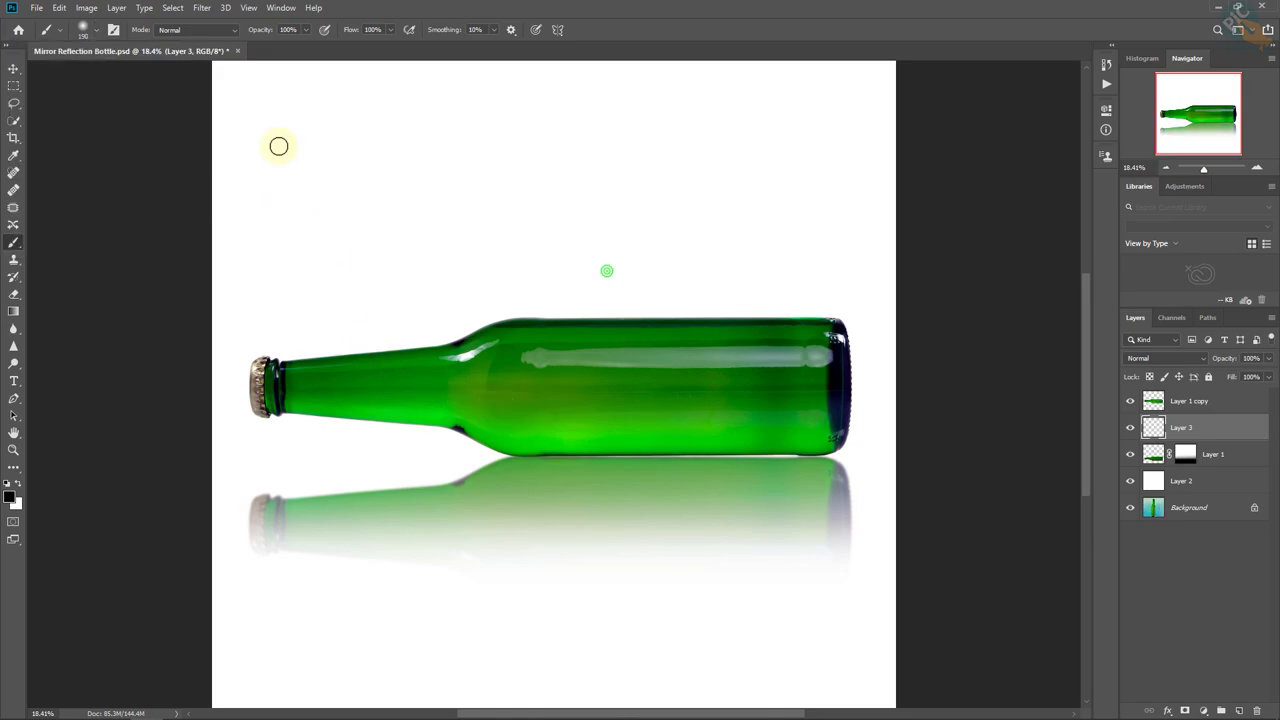
drag(659, 499, 685, 499)
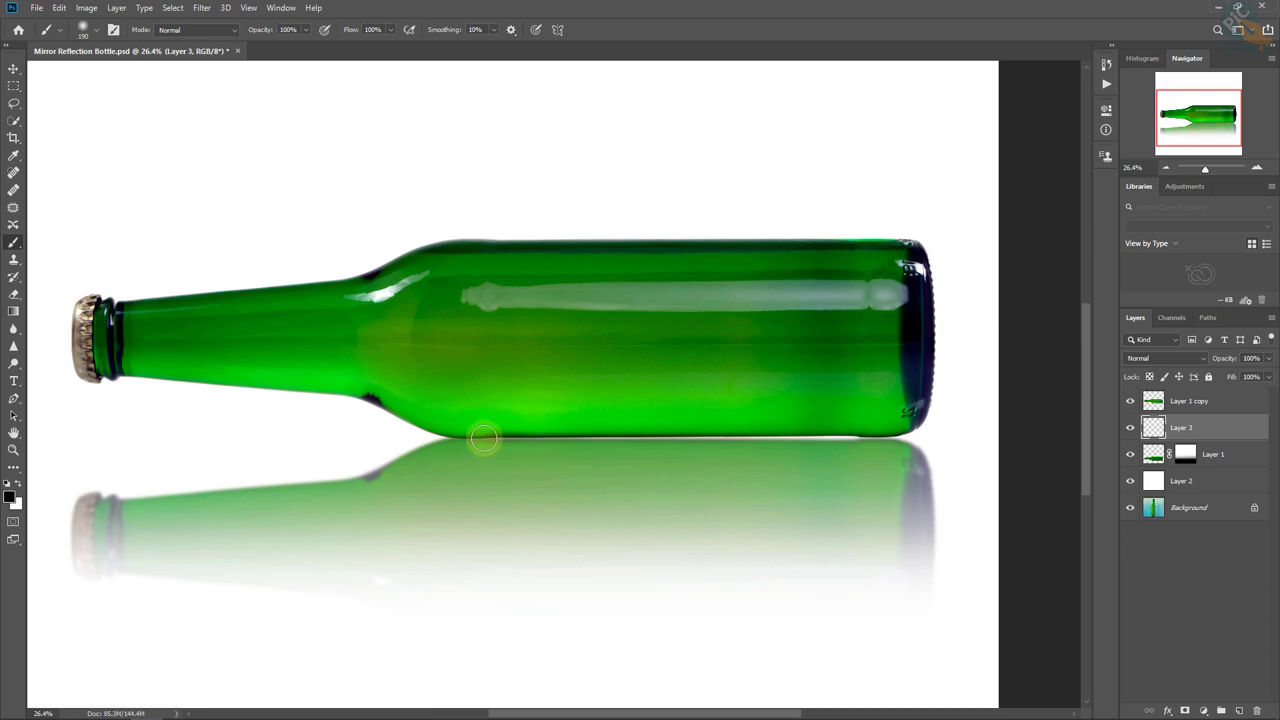
drag(452, 435, 912, 414)
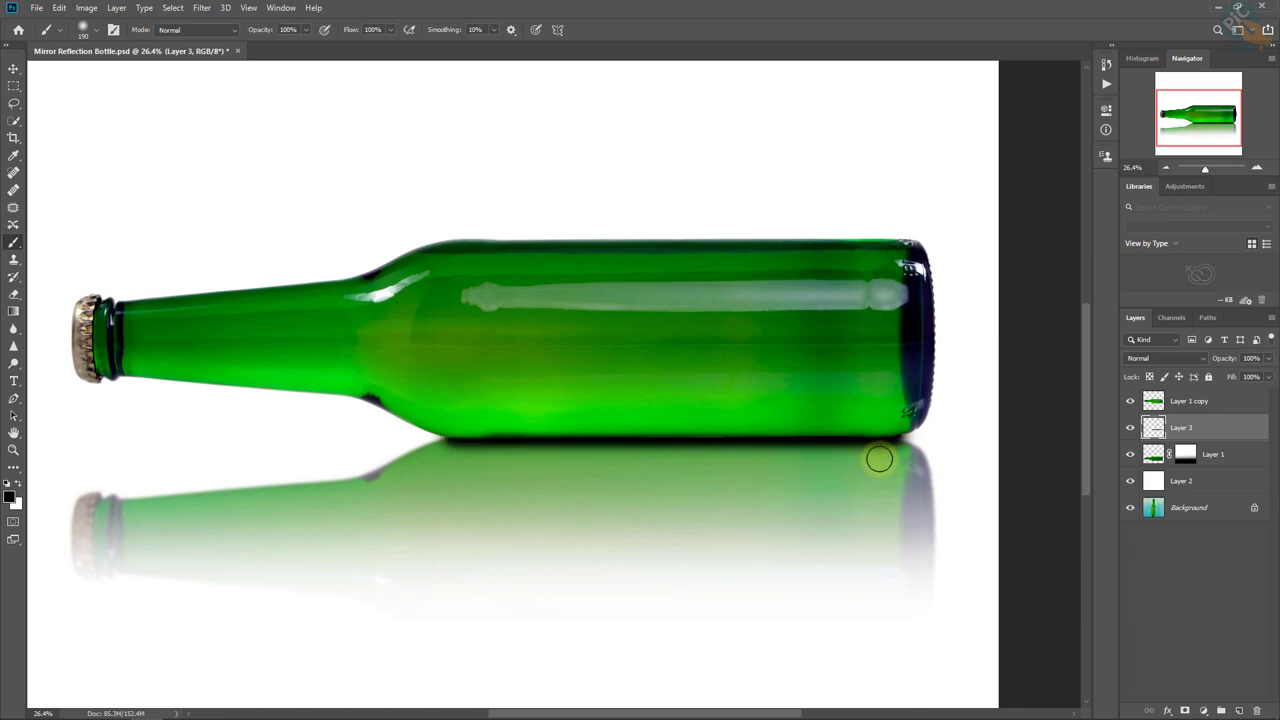
scroll(684, 402, down, 2)
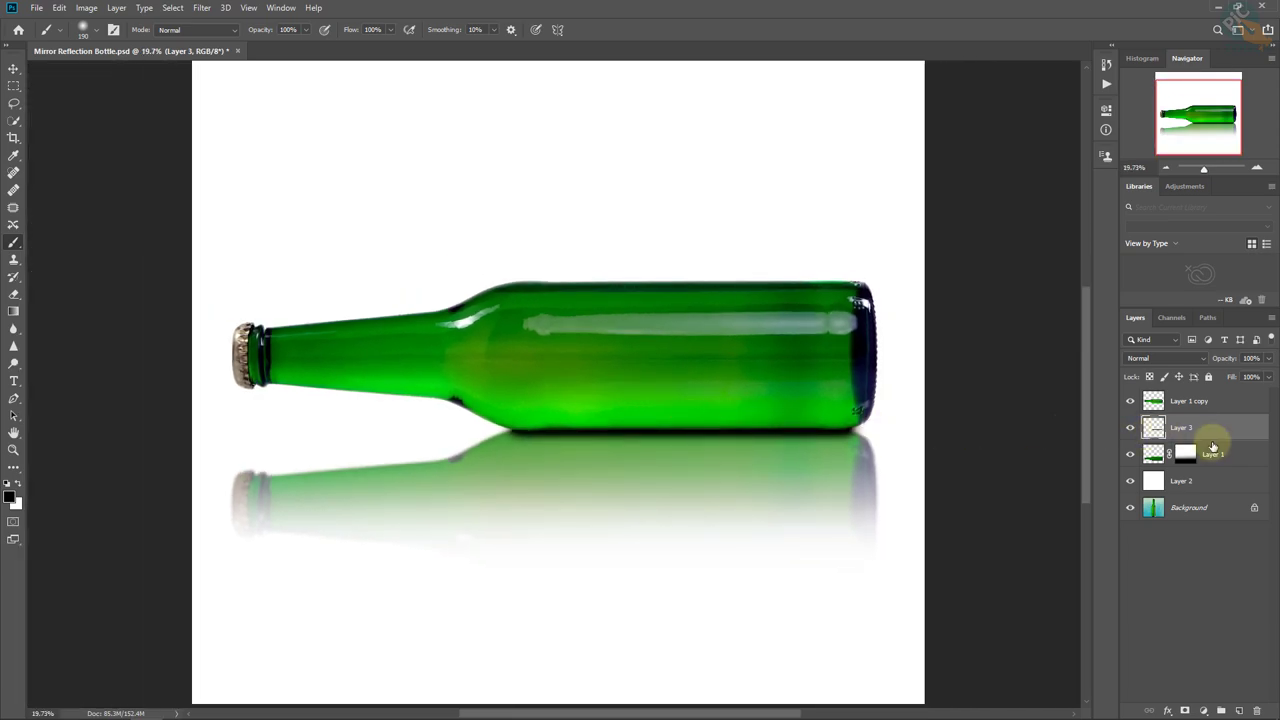
Set Layer 3's blend mode to Soft Light, toggling its visibility to compare.
click(1171, 360)
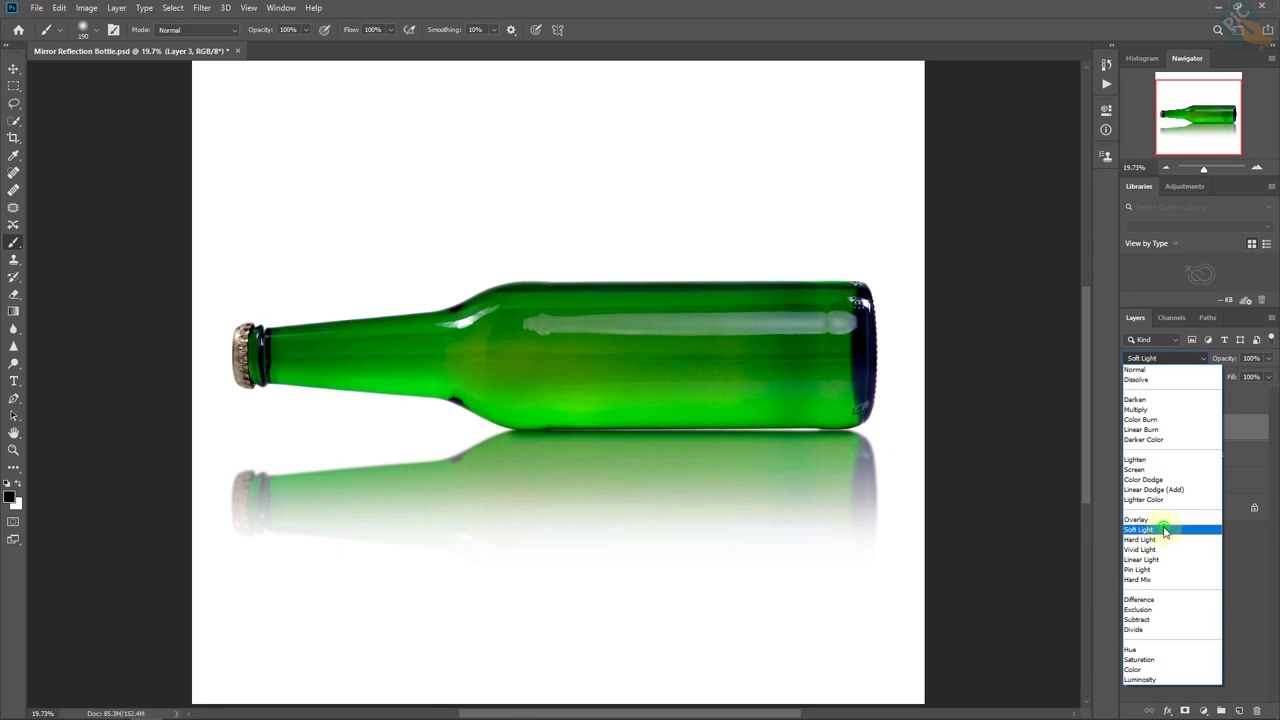
click(1163, 530)
click(1130, 428)
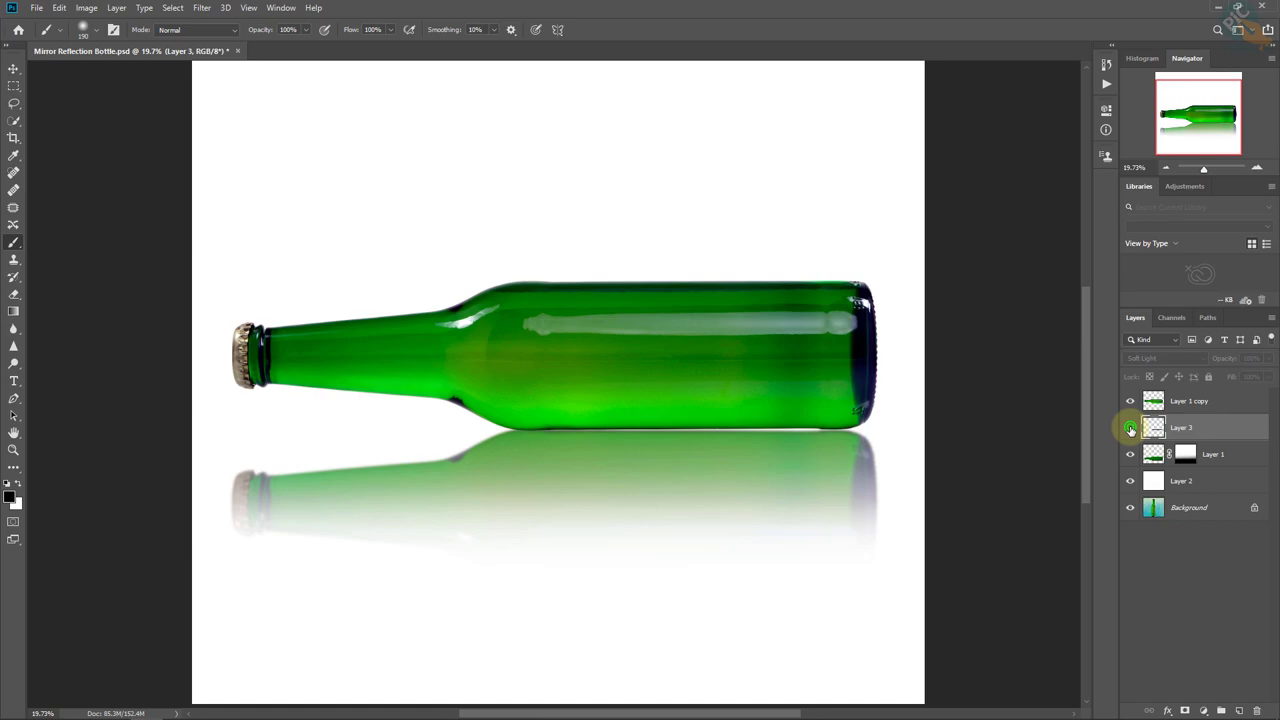
click(1130, 428)
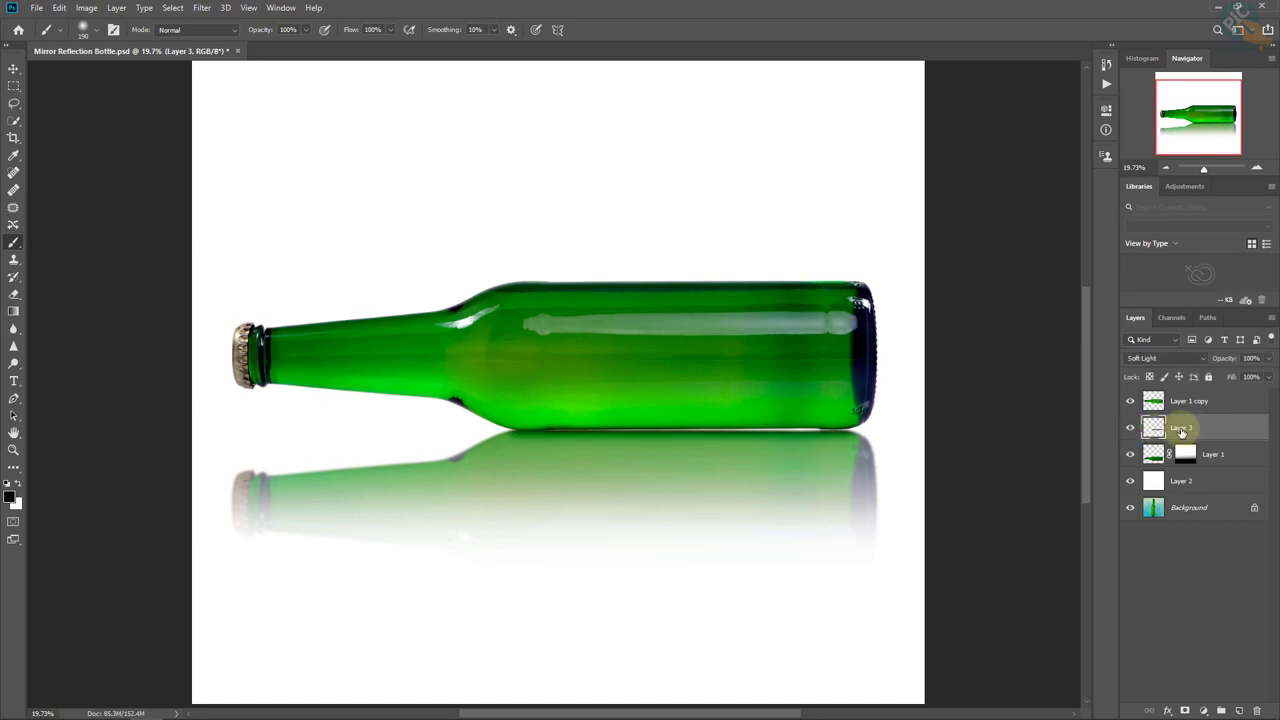
With the Move tool active, pan the view to inspect the bottle and its reflection.
click(14, 68)
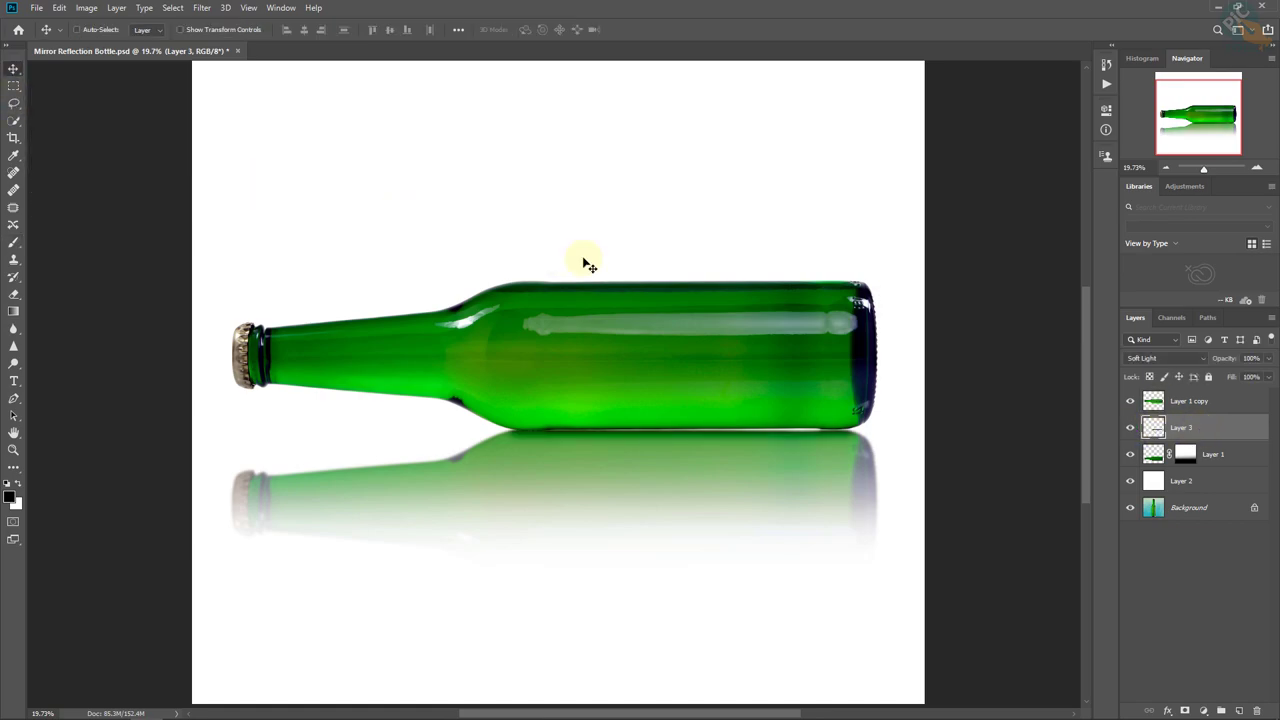
scroll(767, 297, up, 2)
drag(751, 389, 788, 283)
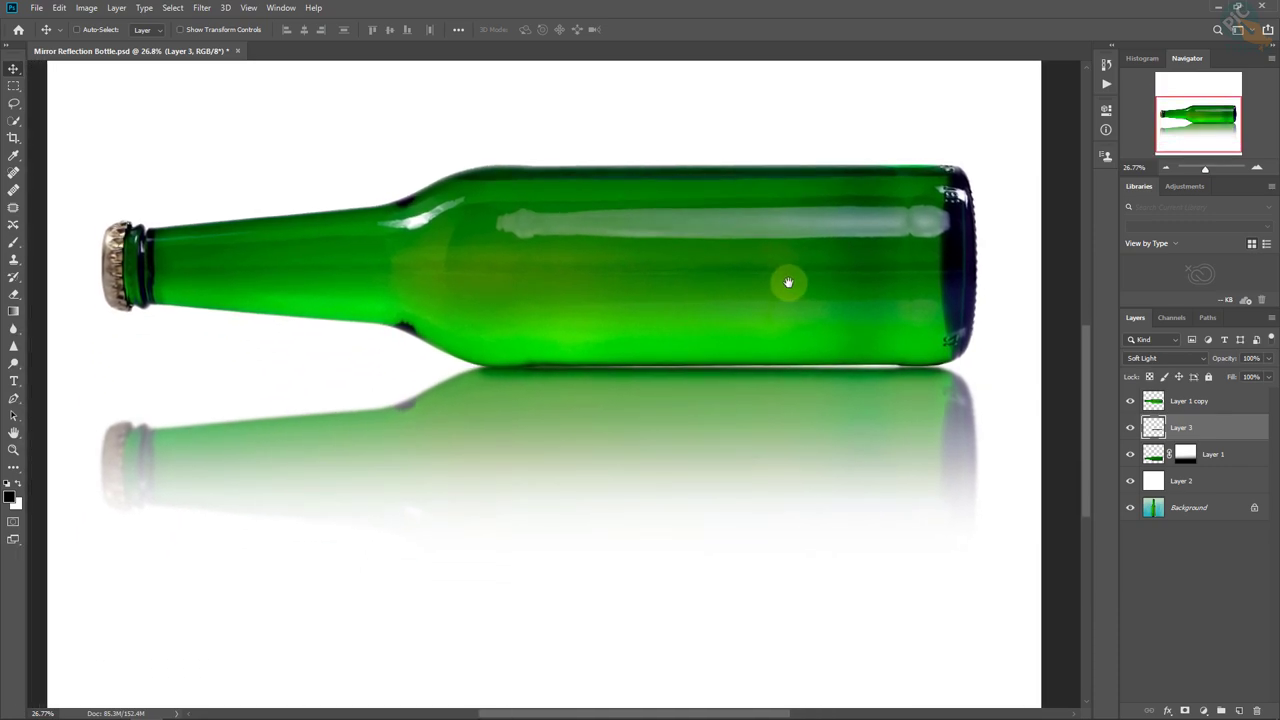